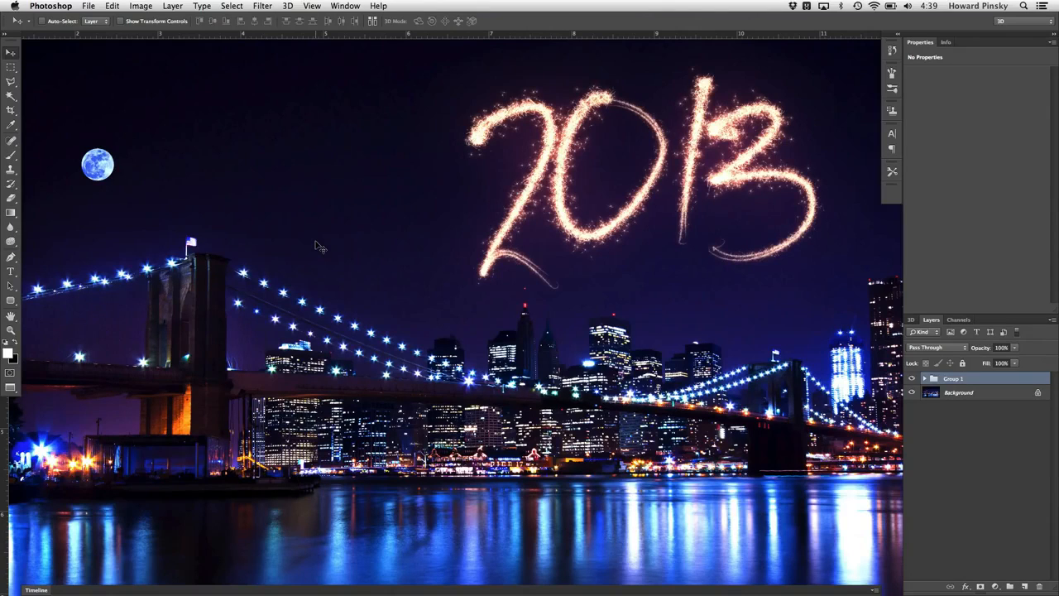
Delete the existing group holding the finished sparkler 2013 effect
{"action": "key", "text": "Delete"}
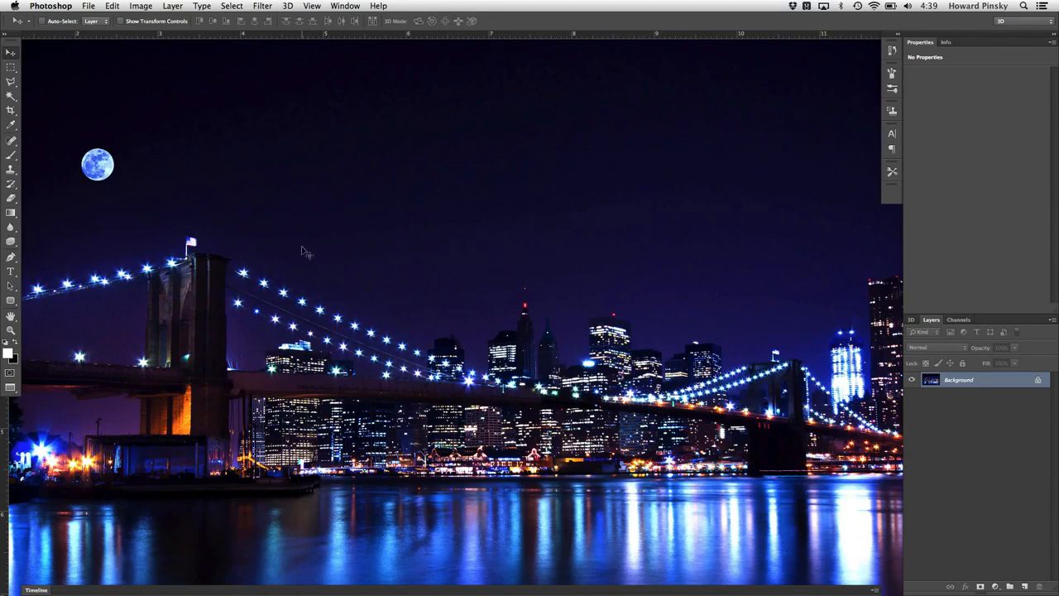
Choose the Type tool with the Second Lyrics font at 175 pt
{"action": "left_click", "coordinate": [10, 271]}
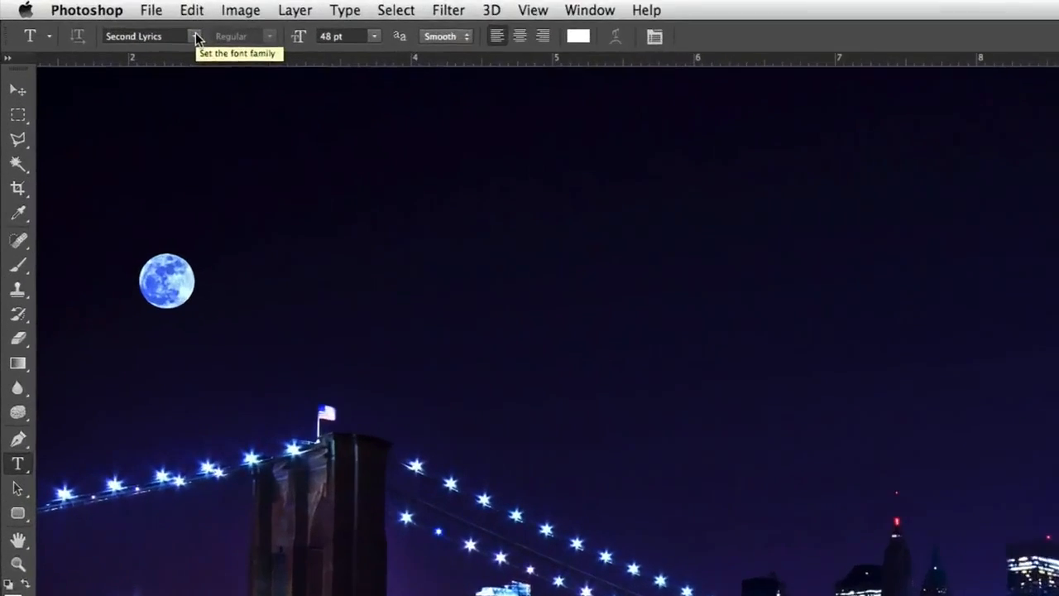
{"action": "left_click", "coordinate": [115, 22]}
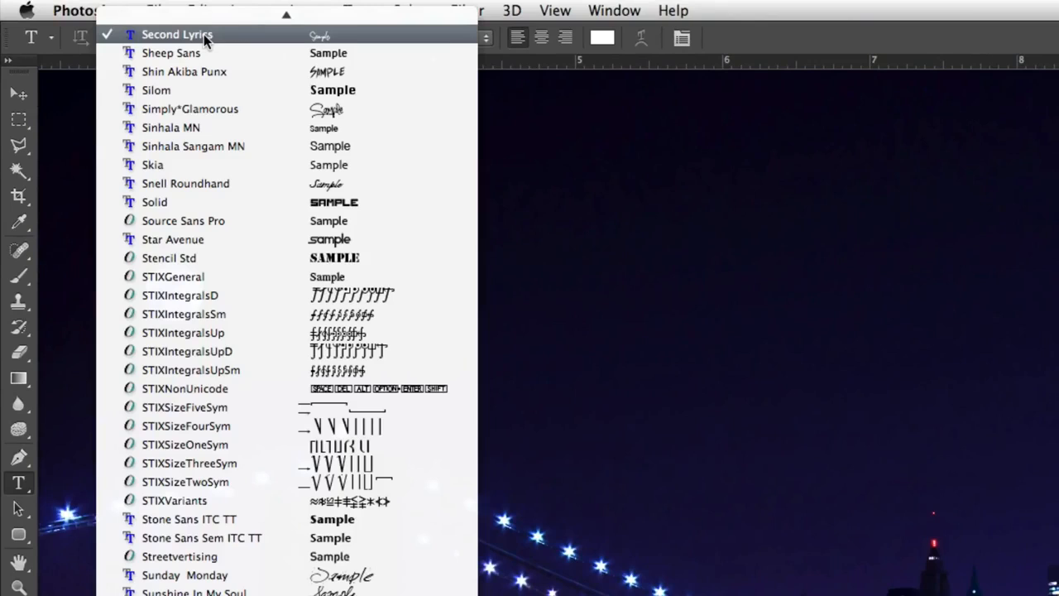
{"action": "scroll", "coordinate": [170, 32], "scroll_direction": "up", "scroll_amount": 2}
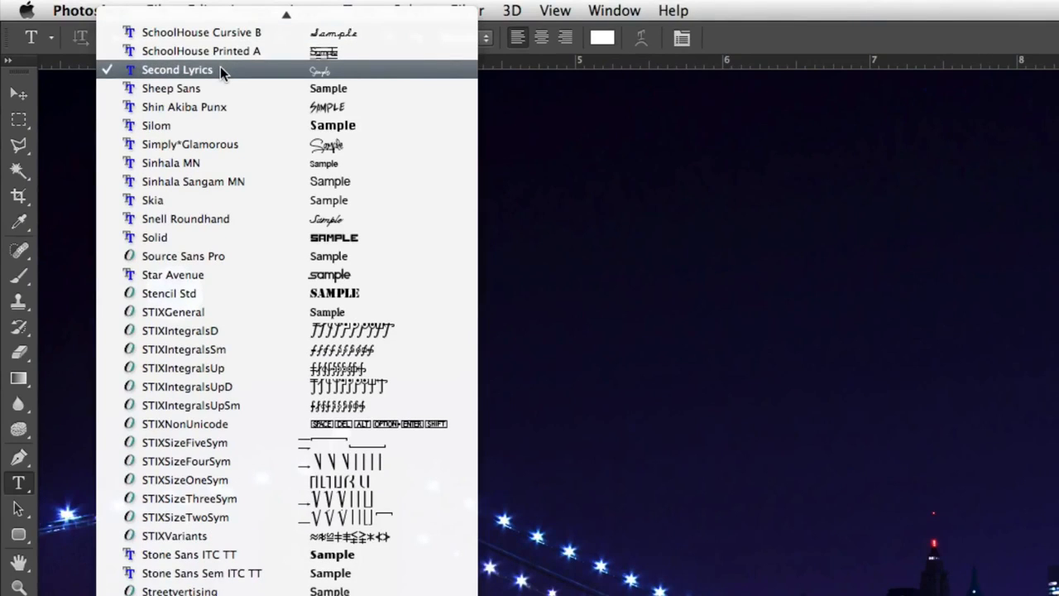
{"action": "left_click", "coordinate": [220, 70]}
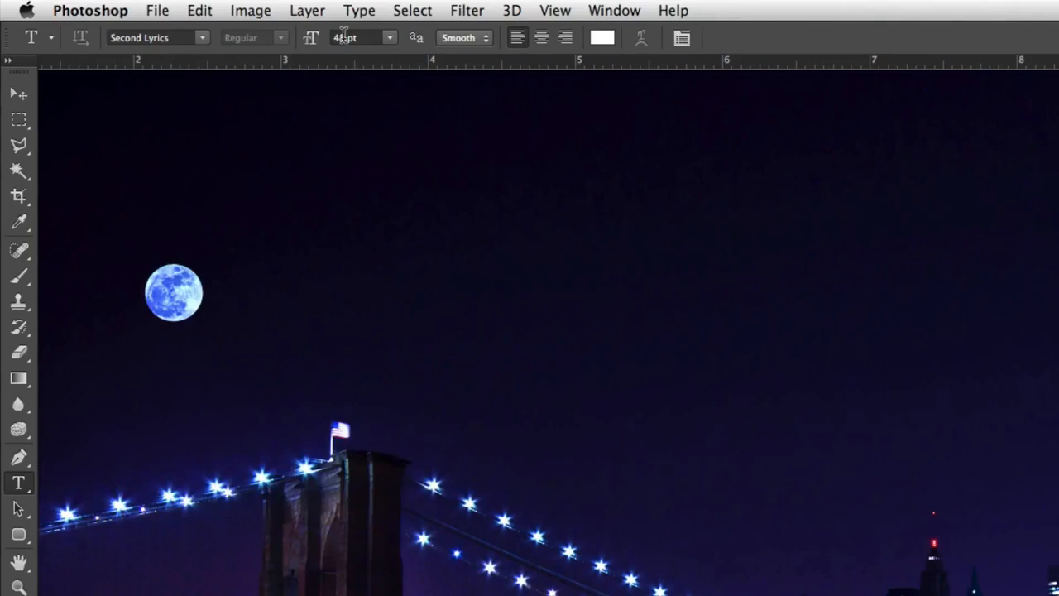
{"action": "left_click", "coordinate": [344, 38]}
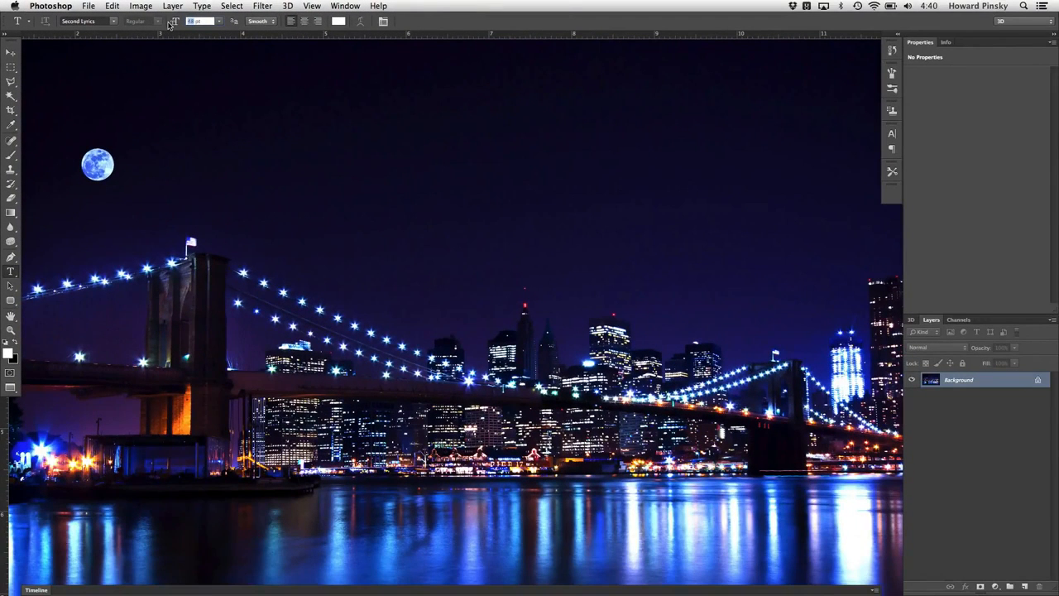
{"action": "type", "text": "150"}
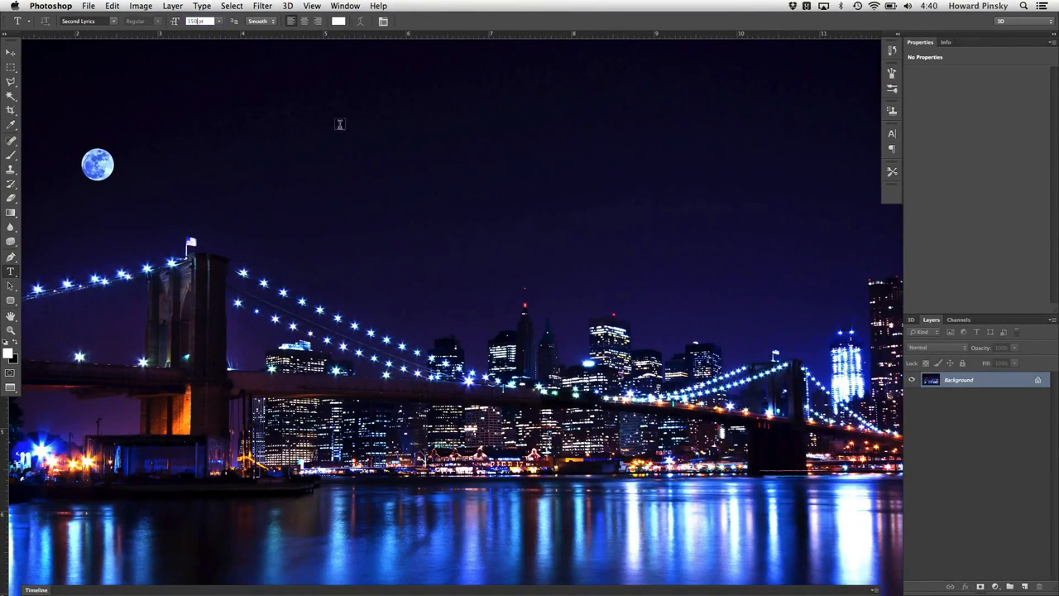
{"action": "key", "text": "Return"}
{"action": "left_click", "coordinate": [192, 20]}
{"action": "type", "text": "175"}
Type 2013 in the sky above the skyline and move the text slightly left
{"action": "left_click", "coordinate": [551, 198]}
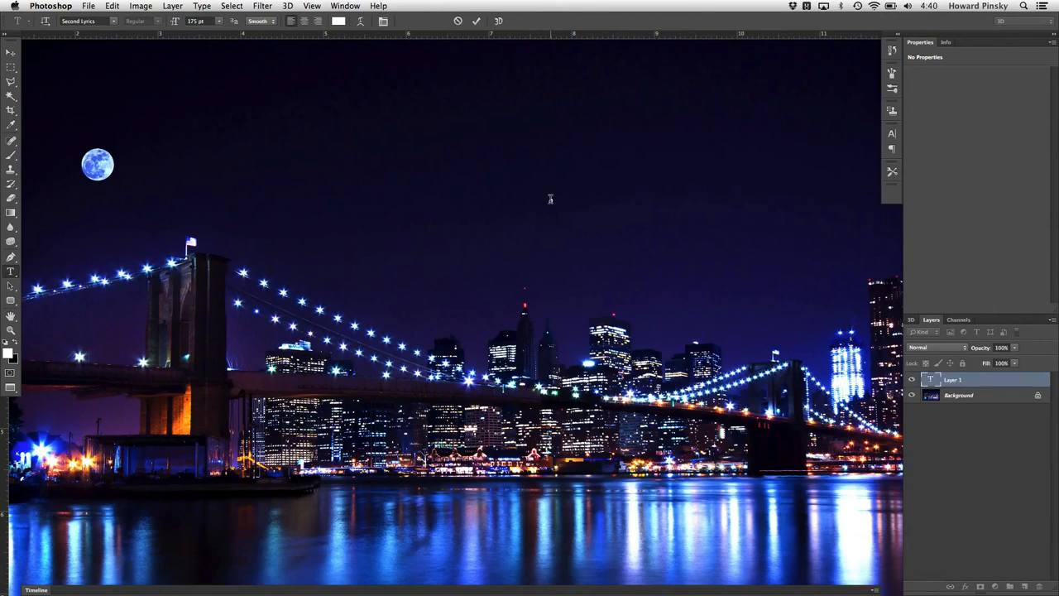
{"action": "type", "text": "20"}
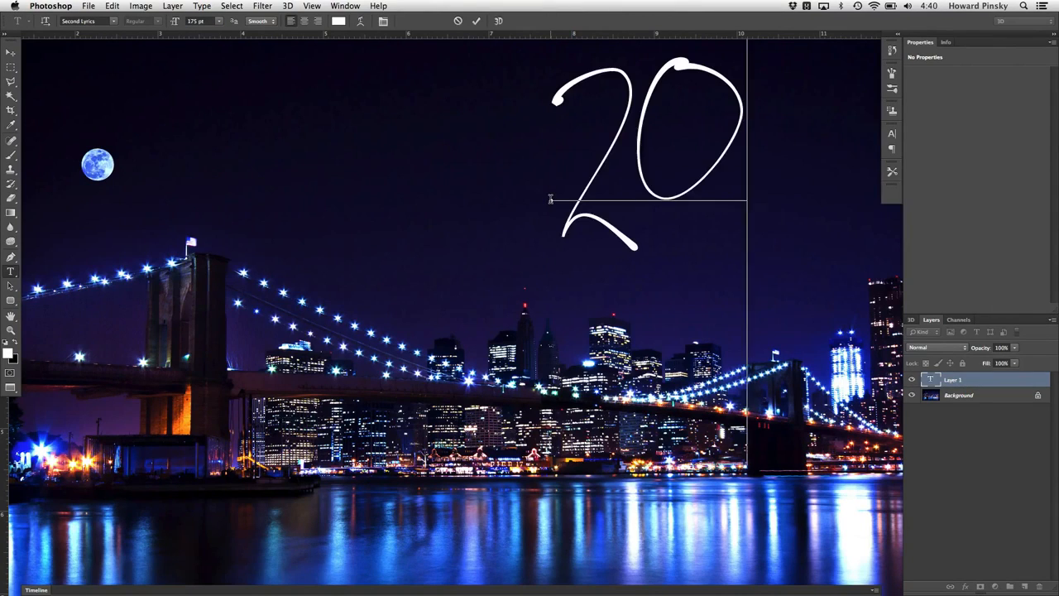
{"action": "type", "text": "13"}
{"action": "key", "text": "super+Return"}
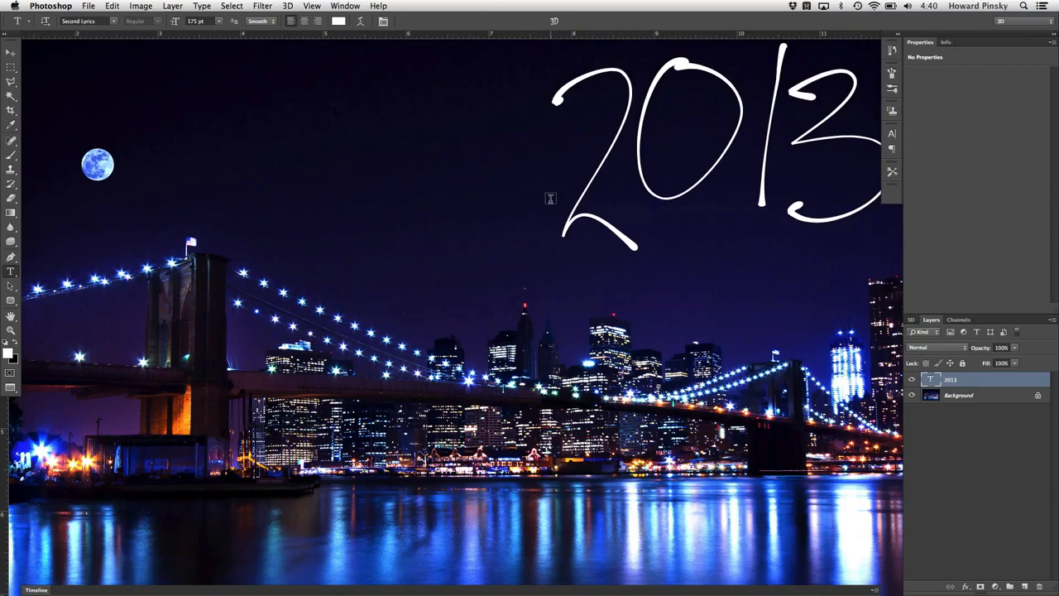
{"action": "key", "text": "v"}
{"action": "left_click_drag", "start_coordinate": [613, 191], "coordinate": [510, 195]}
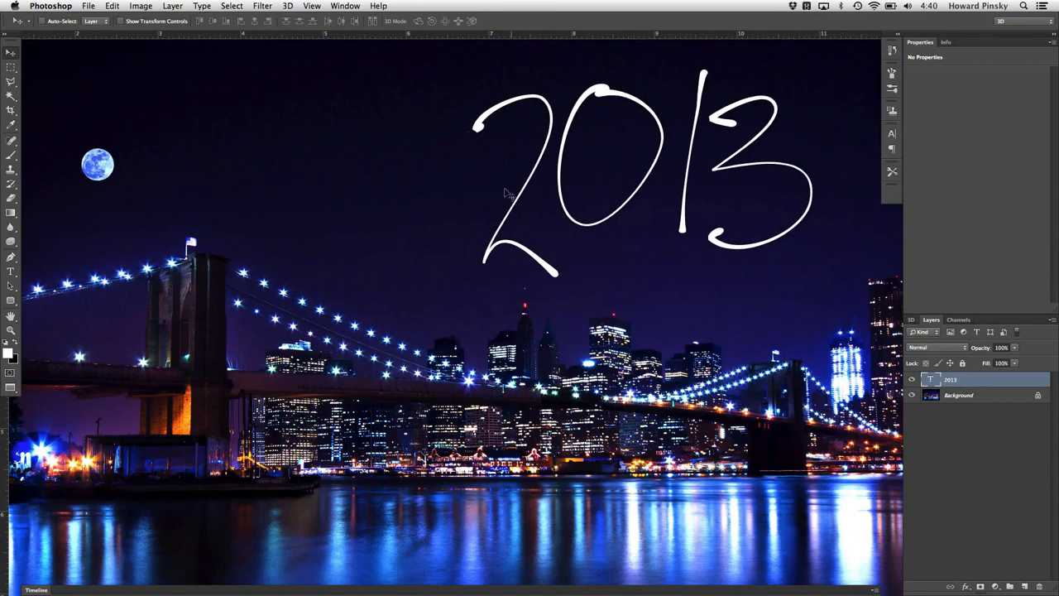
Set the 2013 text's tracking to 100 and shift the text left to re-center it
{"action": "left_click", "coordinate": [345, 6]}
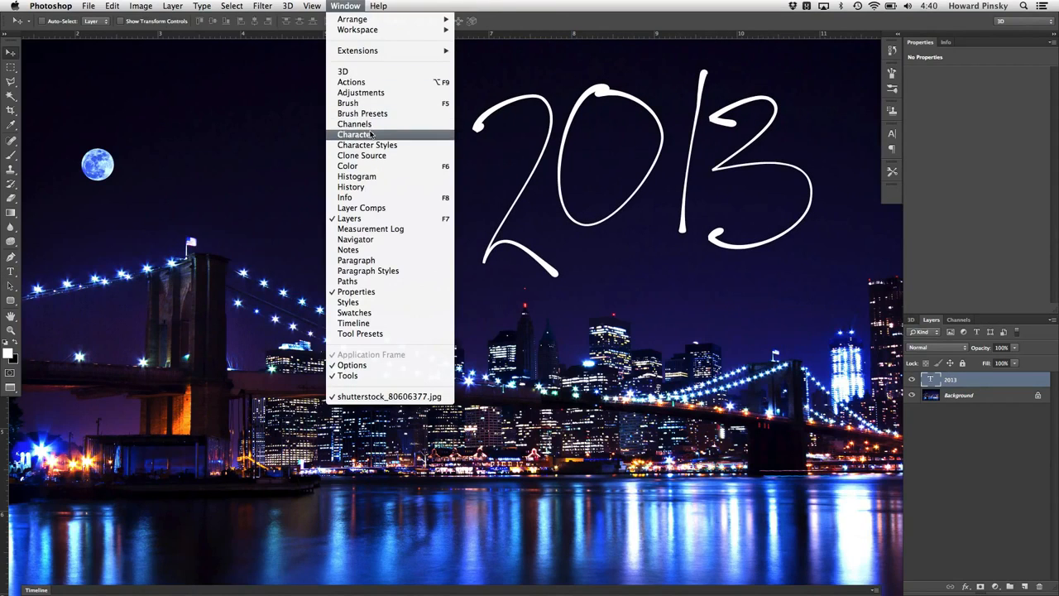
{"action": "left_click", "coordinate": [380, 135]}
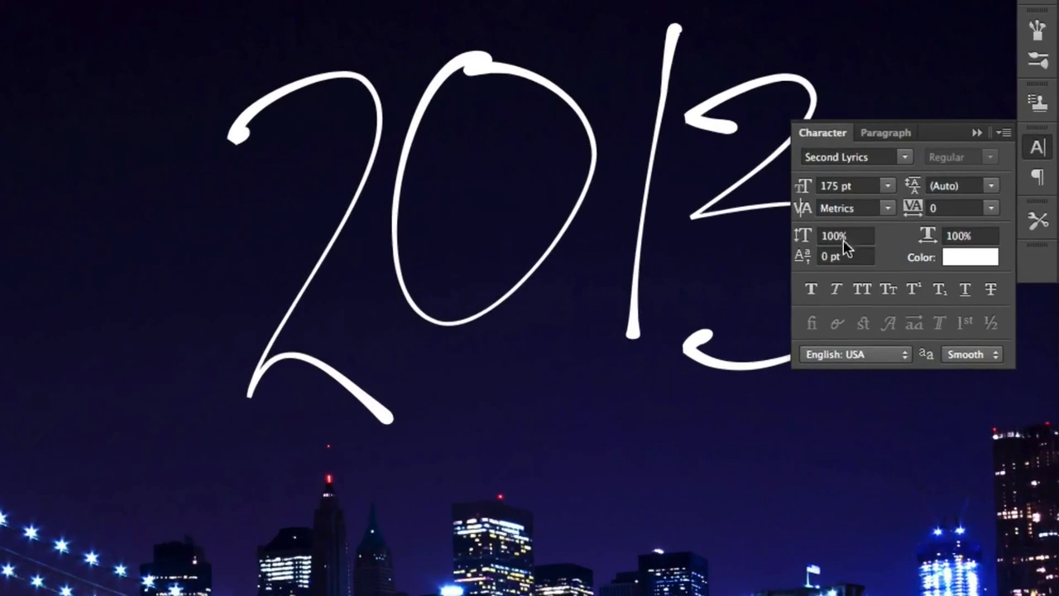
{"action": "left_click", "coordinate": [992, 209]}
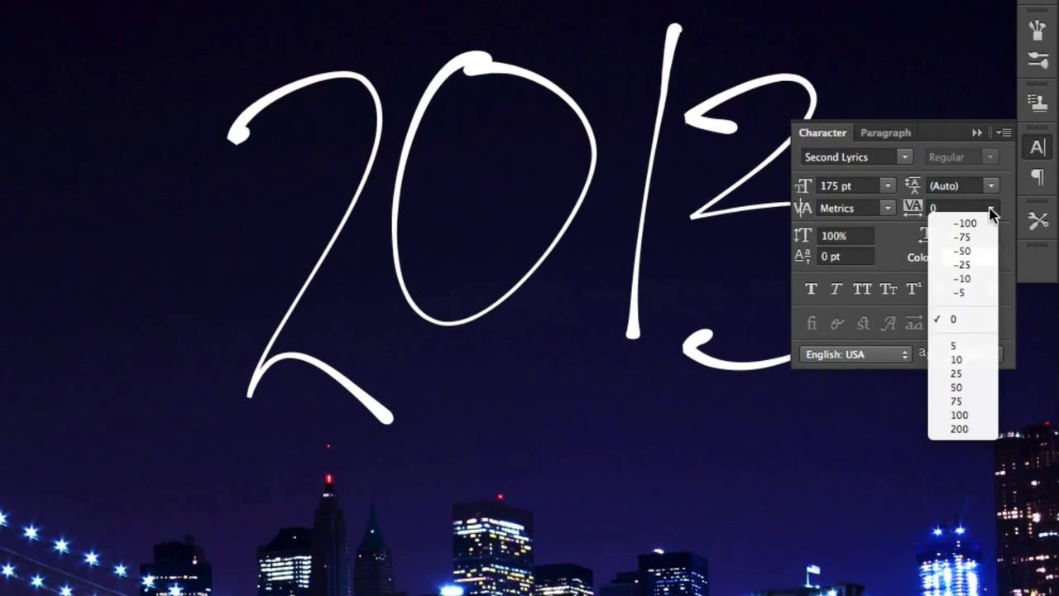
{"action": "left_click", "coordinate": [960, 415]}
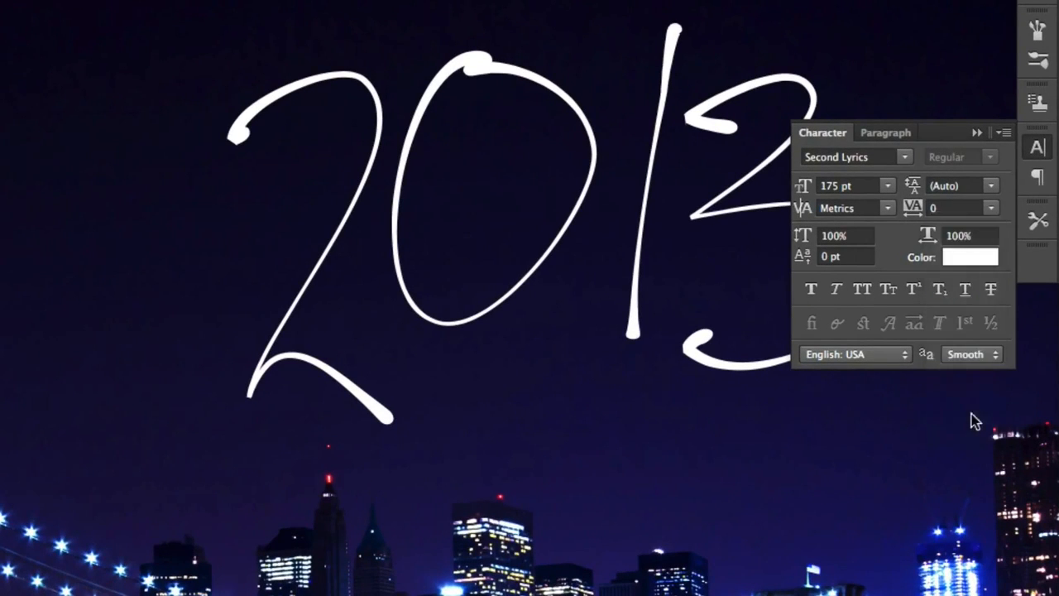
{"action": "left_click", "coordinate": [1037, 147]}
{"action": "left_click_drag", "start_coordinate": [840, 207], "coordinate": [759, 201]}
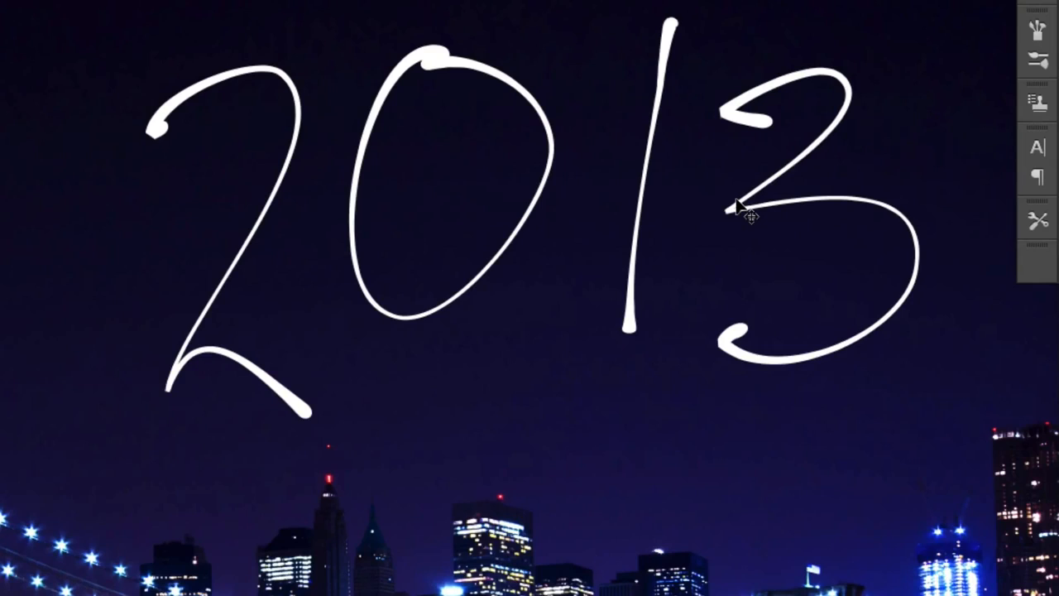
{"action": "left_click_drag", "start_coordinate": [730, 205], "coordinate": [649, 213]}
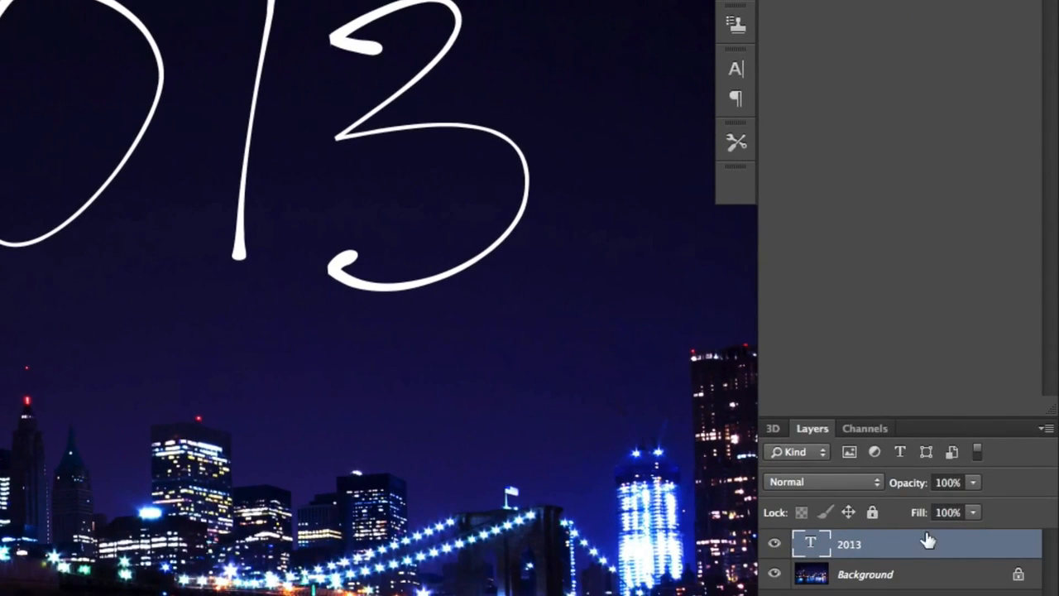
Create a work path from the 2013 type layer and hide the type layer
{"action": "right_click", "coordinate": [929, 542]}
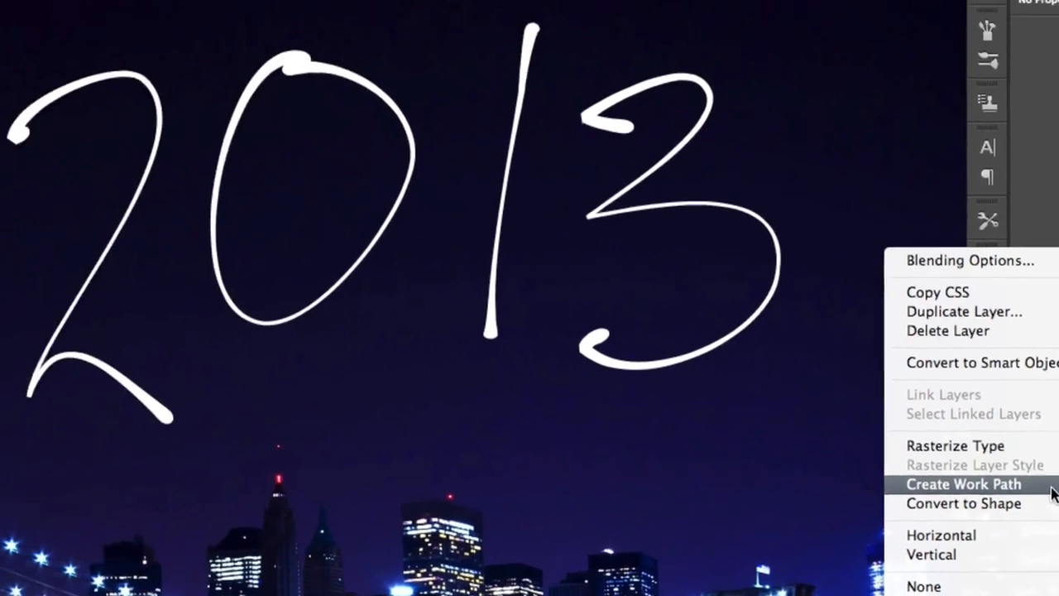
{"action": "left_click", "coordinate": [804, 416]}
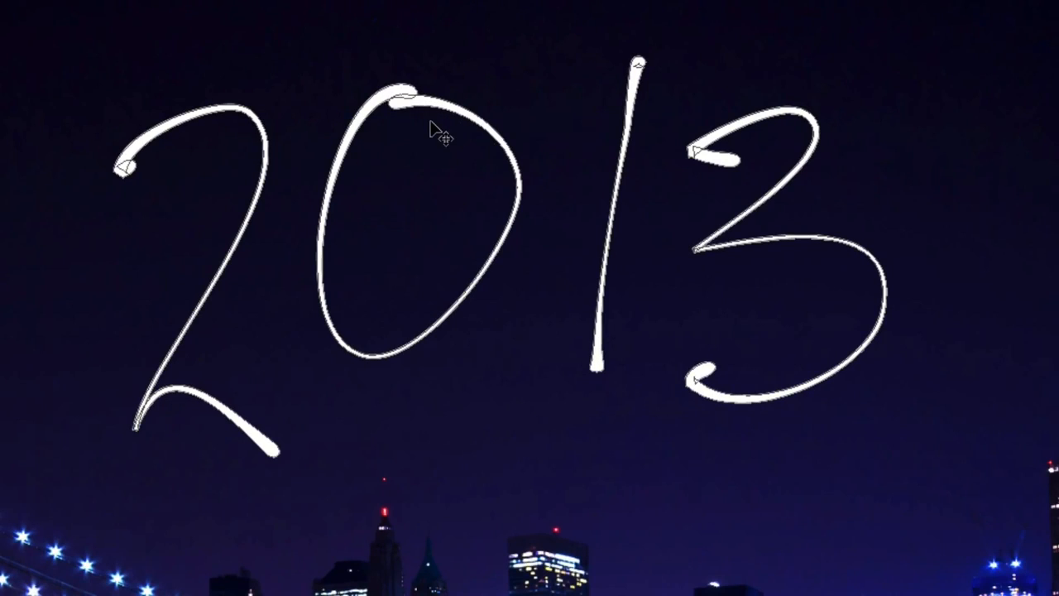
{"action": "key", "text": "ctrl+h"}
{"action": "key", "text": "ctrl+h"}
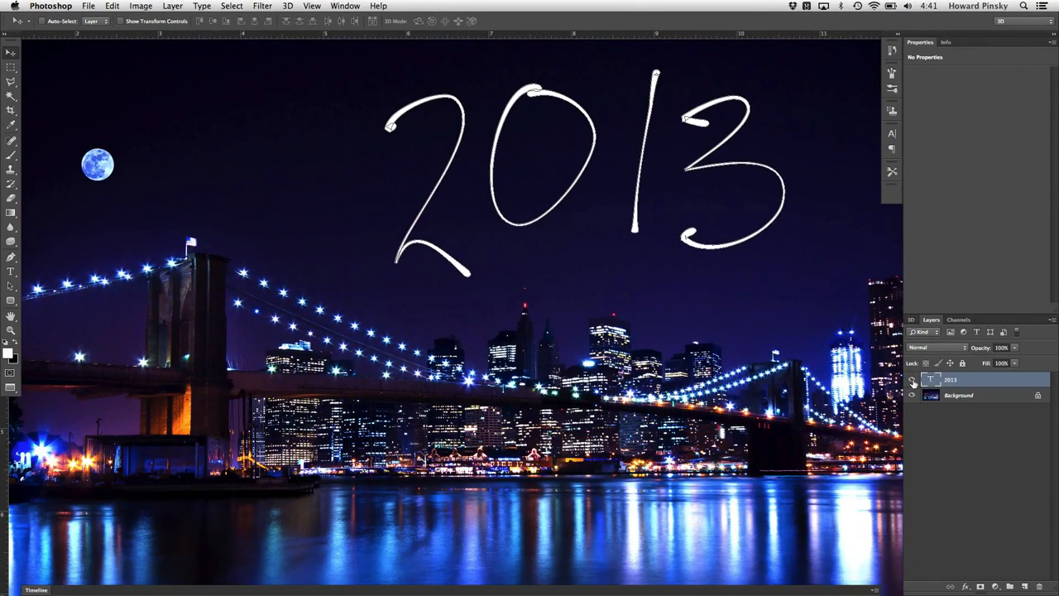
{"action": "left_click", "coordinate": [912, 380]}
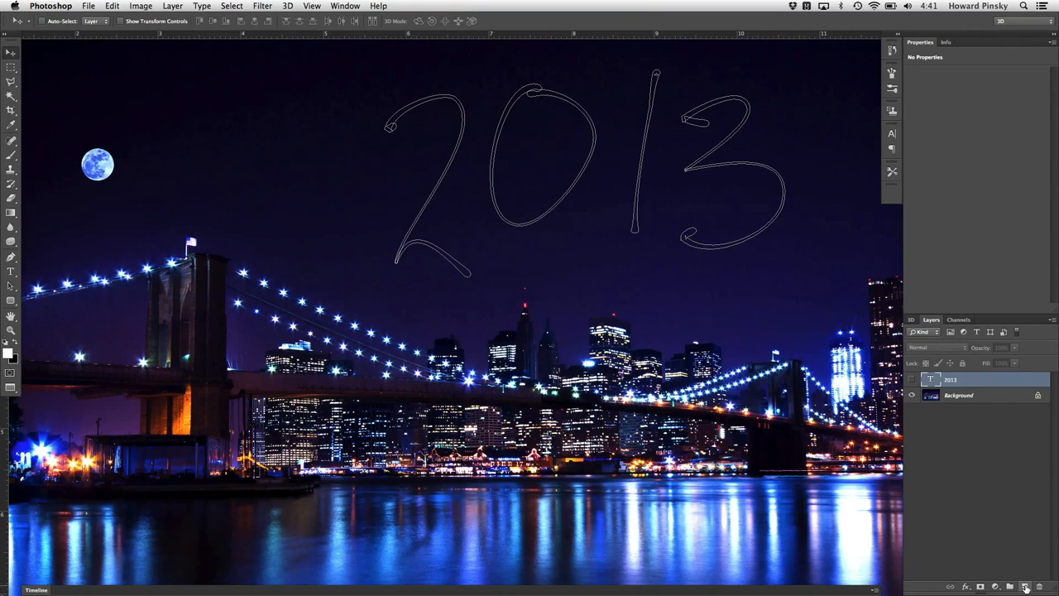
Add a new empty layer and pick the Dune Grass tip for the Brush tool
{"action": "left_click", "coordinate": [1025, 587]}
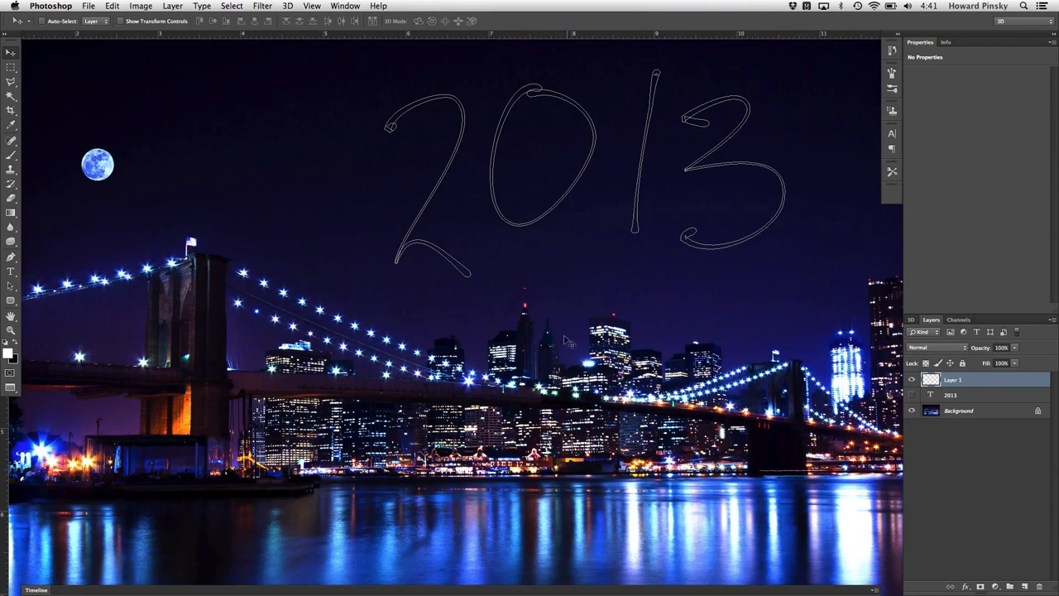
{"action": "left_click", "coordinate": [8, 158]}
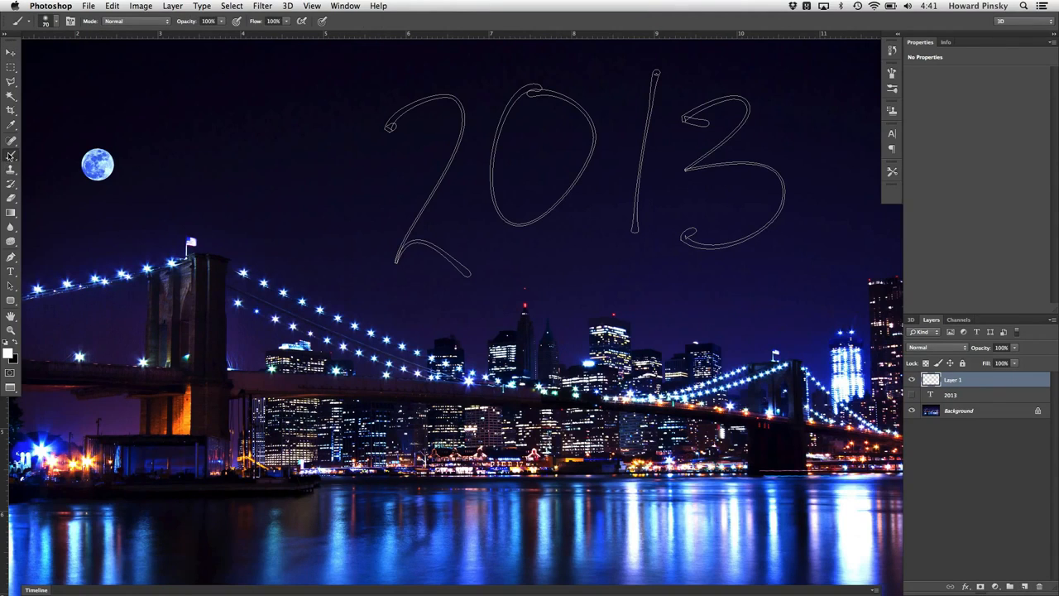
{"action": "right_click", "coordinate": [10, 156]}
{"action": "left_click", "coordinate": [29, 154]}
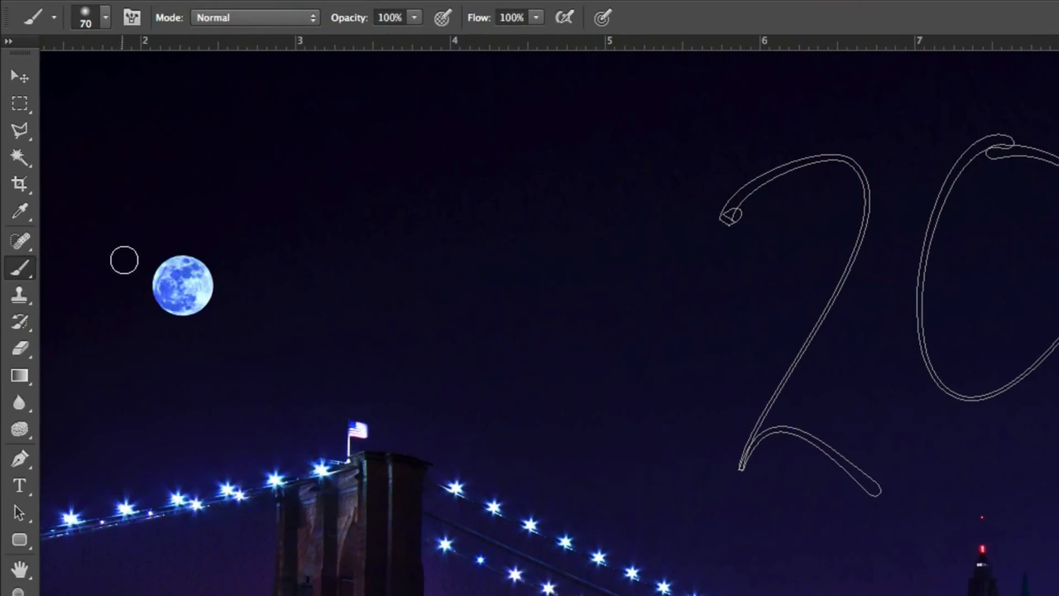
{"action": "left_click", "coordinate": [106, 18]}
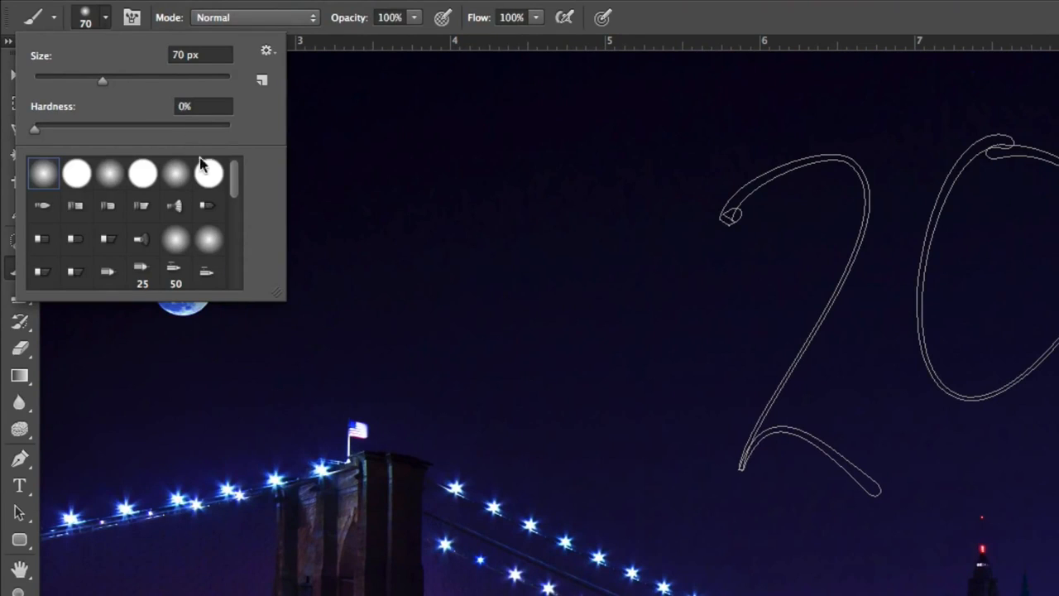
{"action": "left_click_drag", "start_coordinate": [235, 175], "coordinate": [241, 245]}
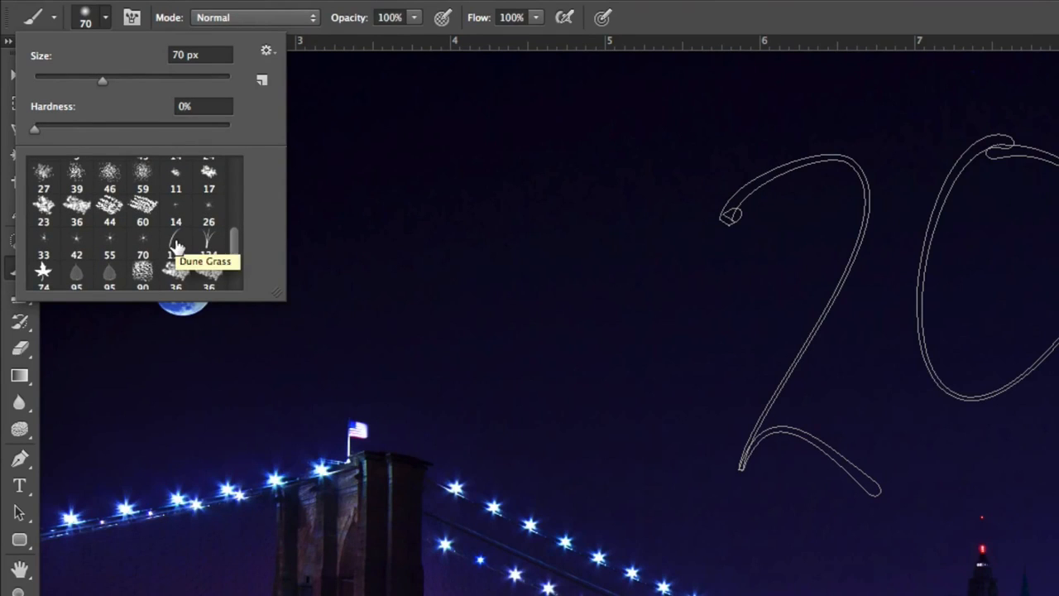
{"action": "left_click", "coordinate": [176, 245]}
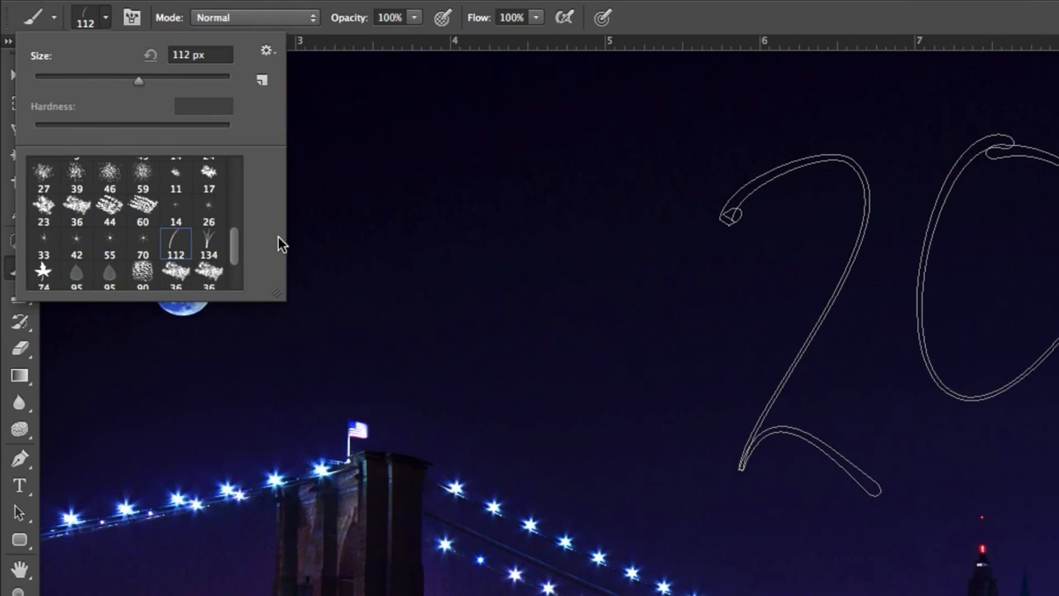
{"action": "key", "text": "Return"}
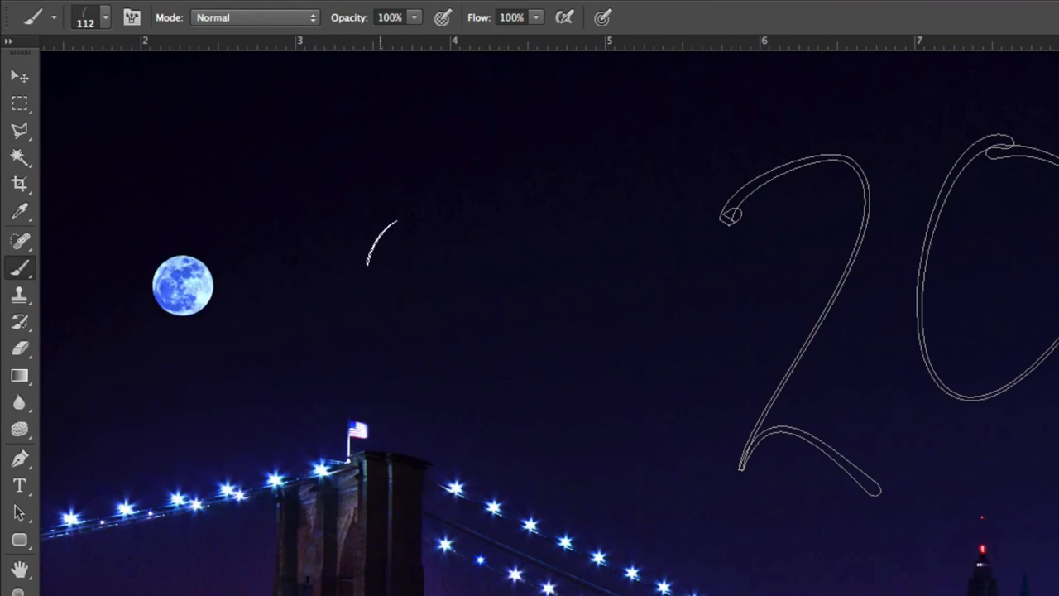
Open the Brush panel and set the brush tip size to 40 px
{"action": "left_click", "coordinate": [185, 11]}
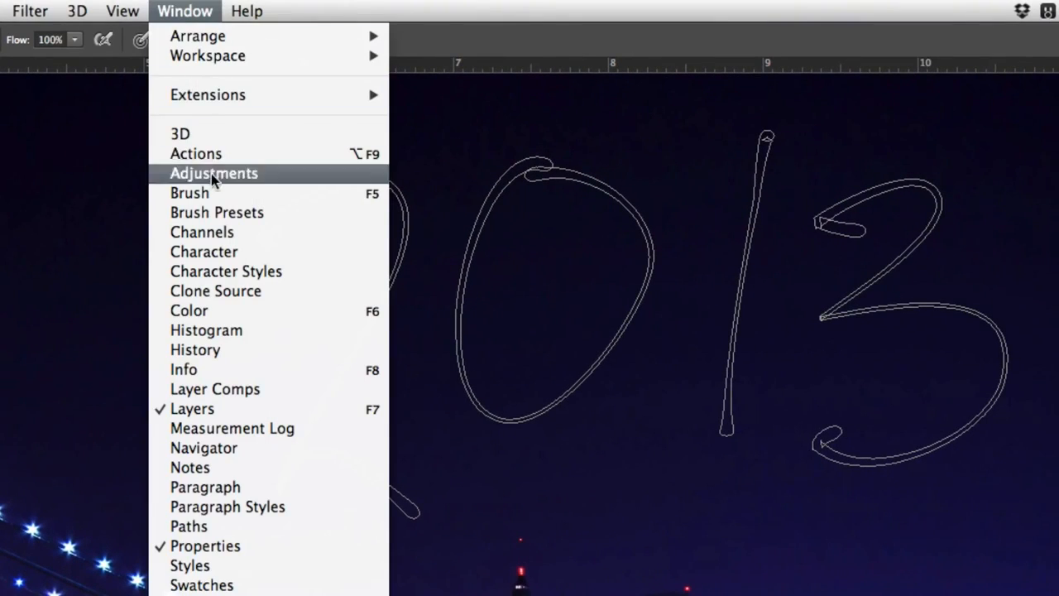
{"action": "left_click", "coordinate": [190, 193]}
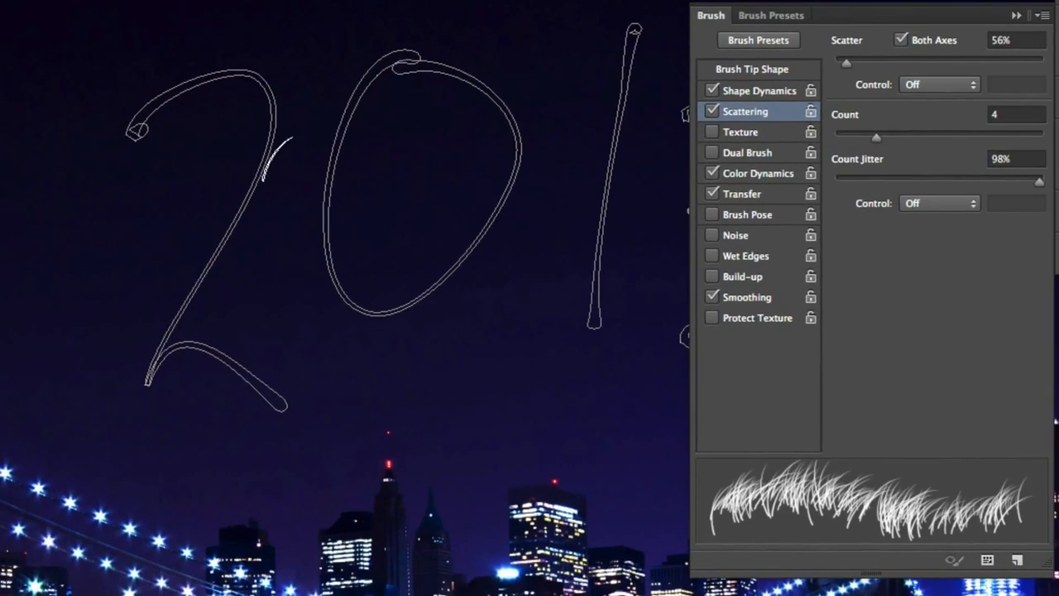
{"action": "left_click_drag", "start_coordinate": [277, 157], "coordinate": [28, 160]}
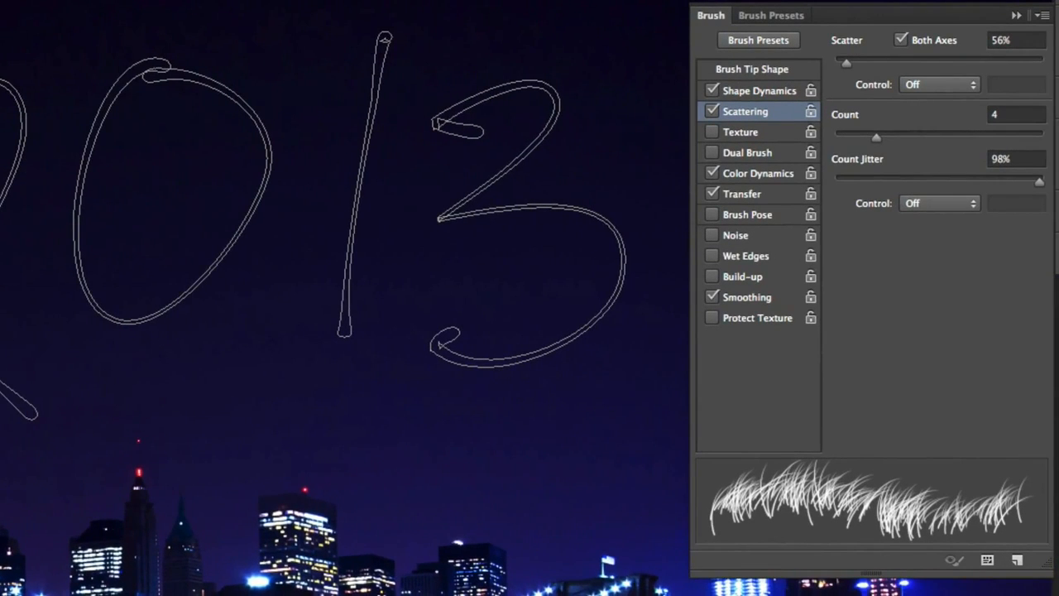
{"action": "left_click", "coordinate": [770, 74]}
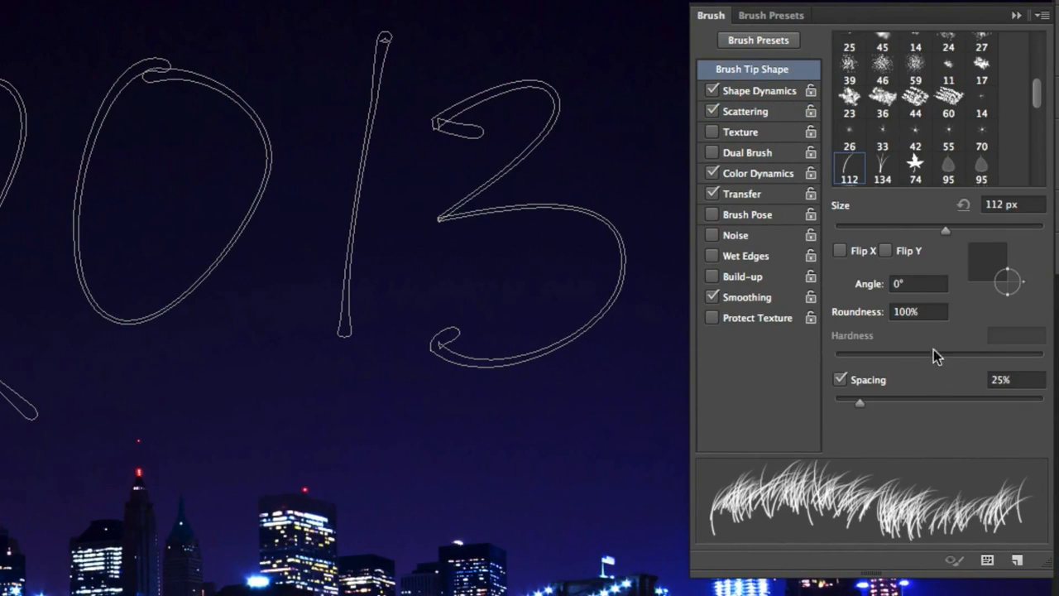
{"action": "mouse_move", "coordinate": [944, 227]}
{"action": "left_mouse_down"}
{"action": "mouse_move", "coordinate": [948, 237]}
{"action": "mouse_move", "coordinate": [875, 238]}
{"action": "left_mouse_up"}
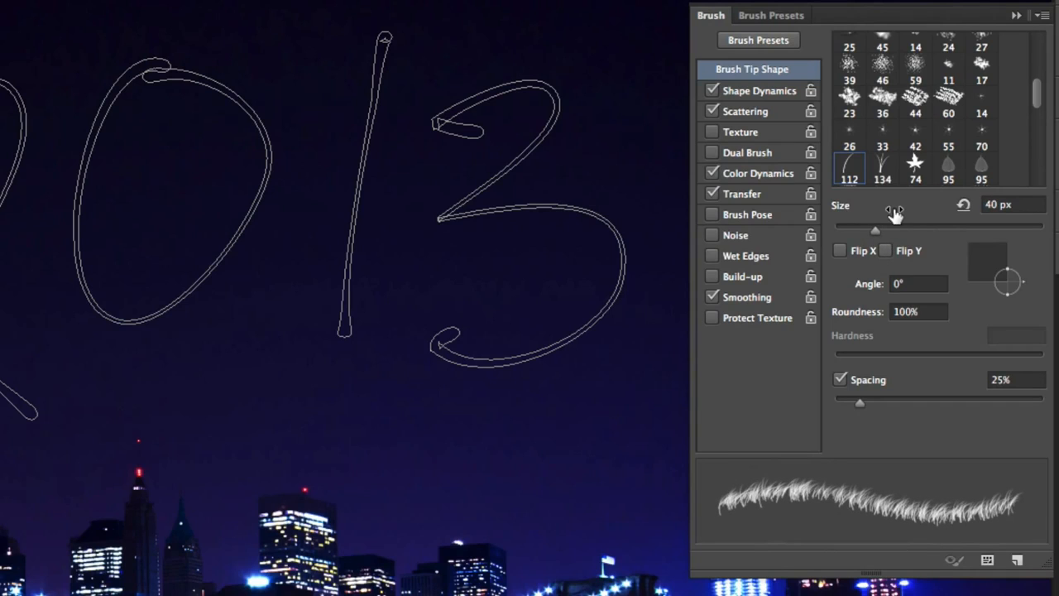
Set the brush's Shape Dynamics angle jitter and roundness jitter to 100%
{"action": "left_click", "coordinate": [760, 91]}
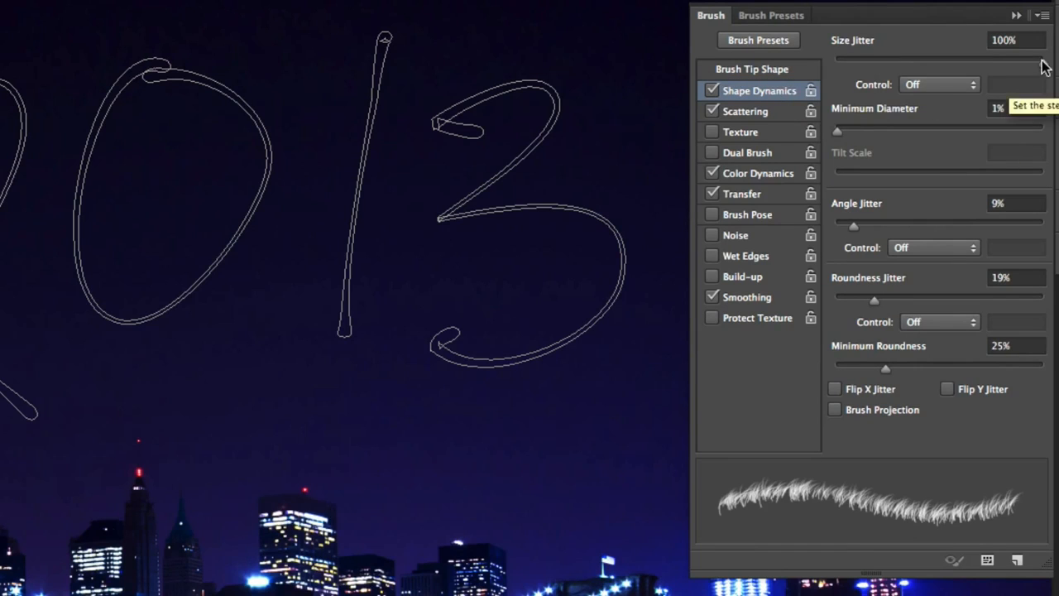
{"action": "left_click_drag", "start_coordinate": [854, 225], "coordinate": [1043, 226]}
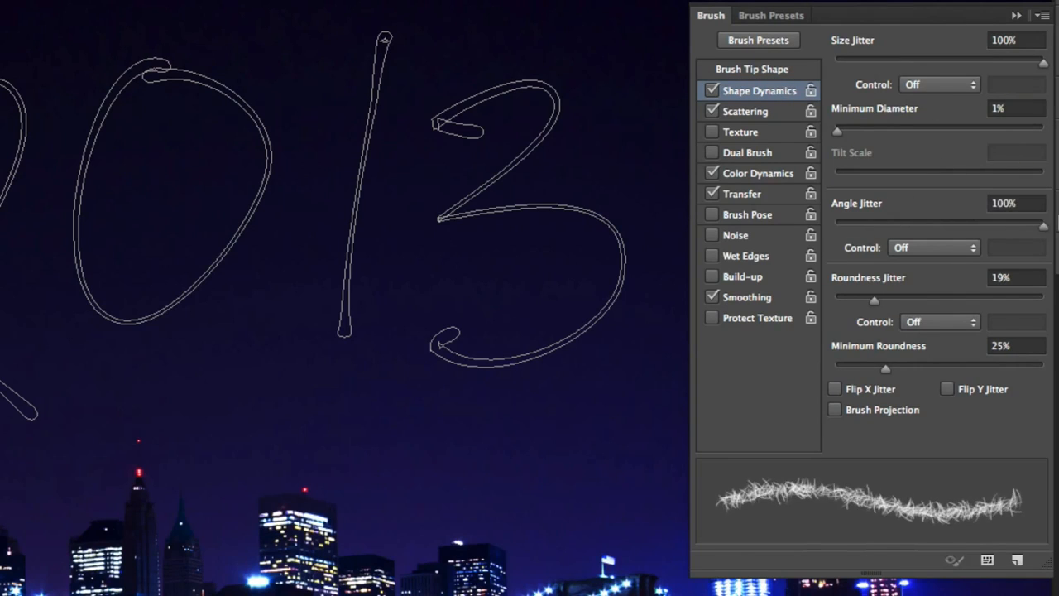
{"action": "left_click_drag", "start_coordinate": [874, 300], "coordinate": [1053, 296]}
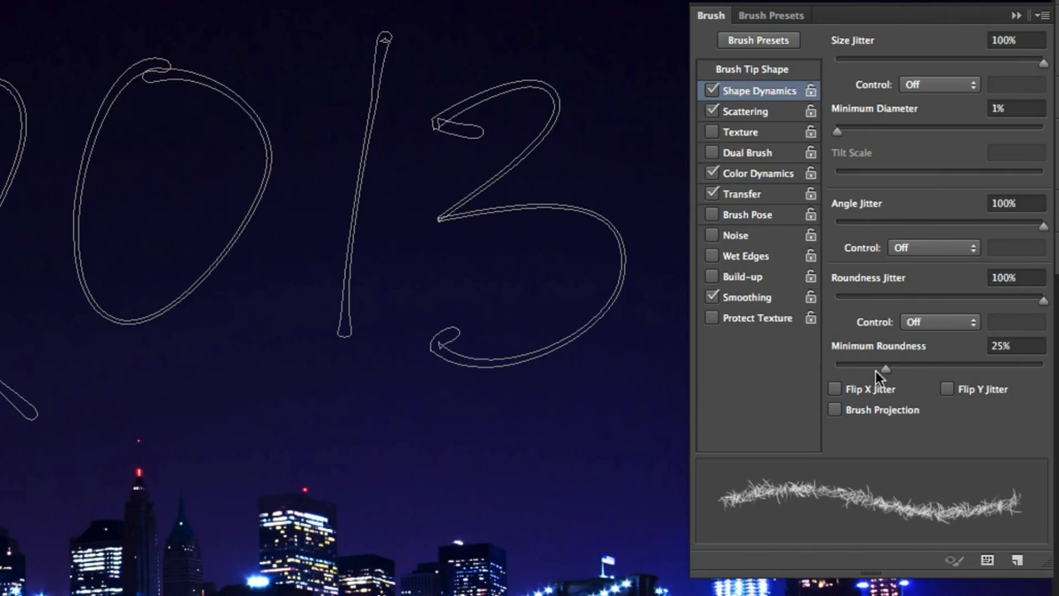
Set the minimum roundness to 1% and the size jitter control to Pen Pressure
{"action": "left_click_drag", "start_coordinate": [884, 369], "coordinate": [838, 369]}
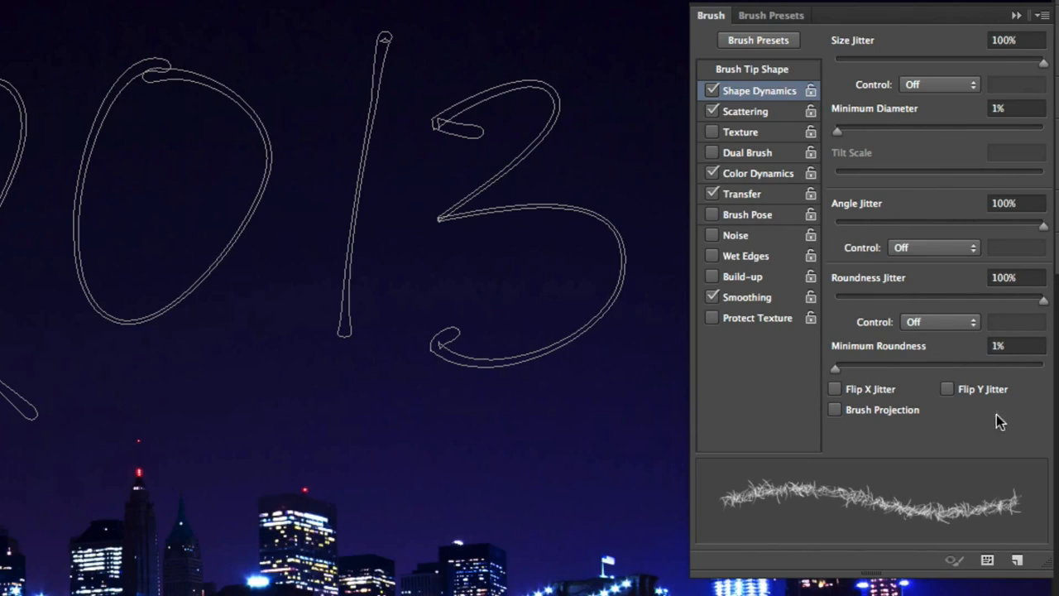
{"action": "left_click", "coordinate": [925, 83]}
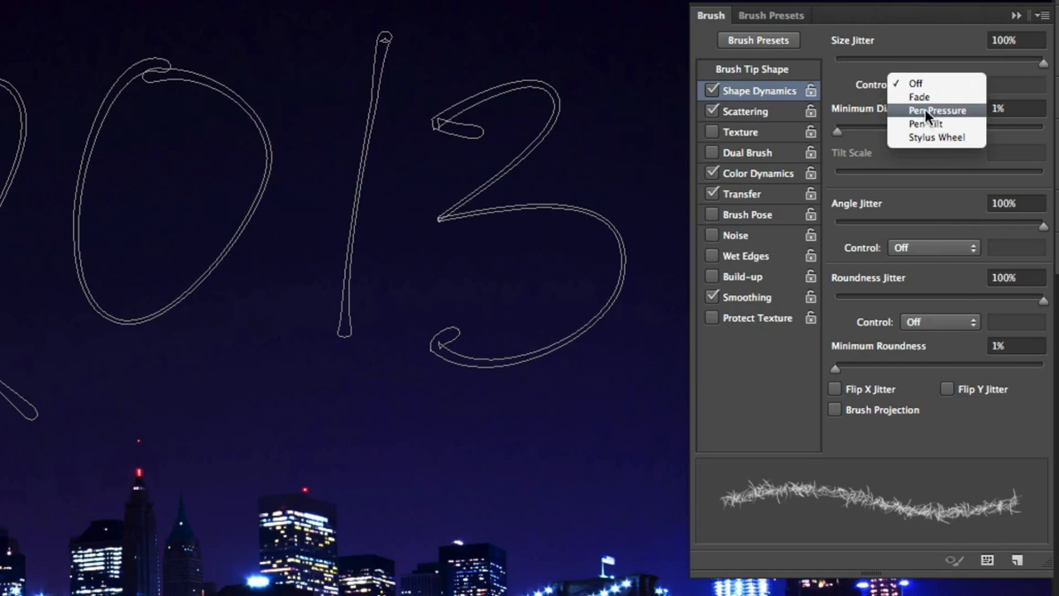
{"action": "left_click", "coordinate": [957, 110]}
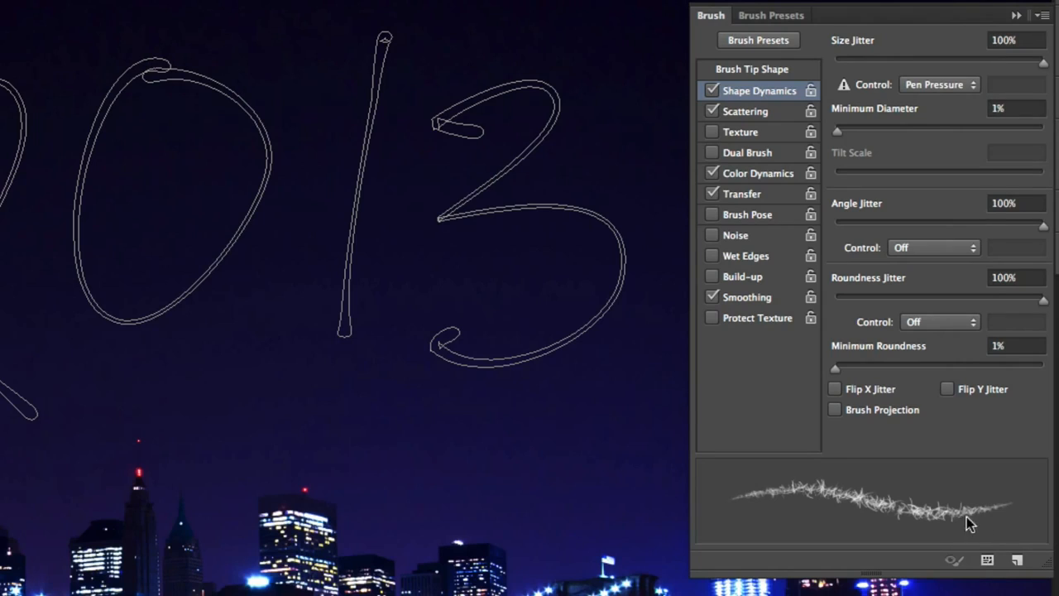
Enable Scattering for the brush and slightly increase the scatter amount
{"action": "left_click", "coordinate": [752, 114]}
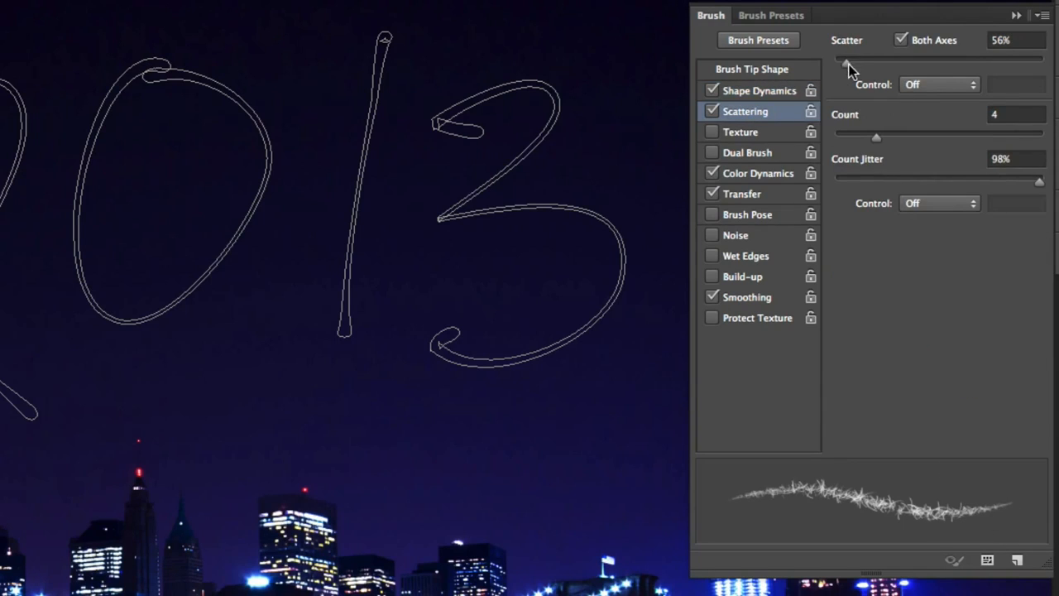
{"action": "left_click_drag", "start_coordinate": [848, 61], "coordinate": [855, 62]}
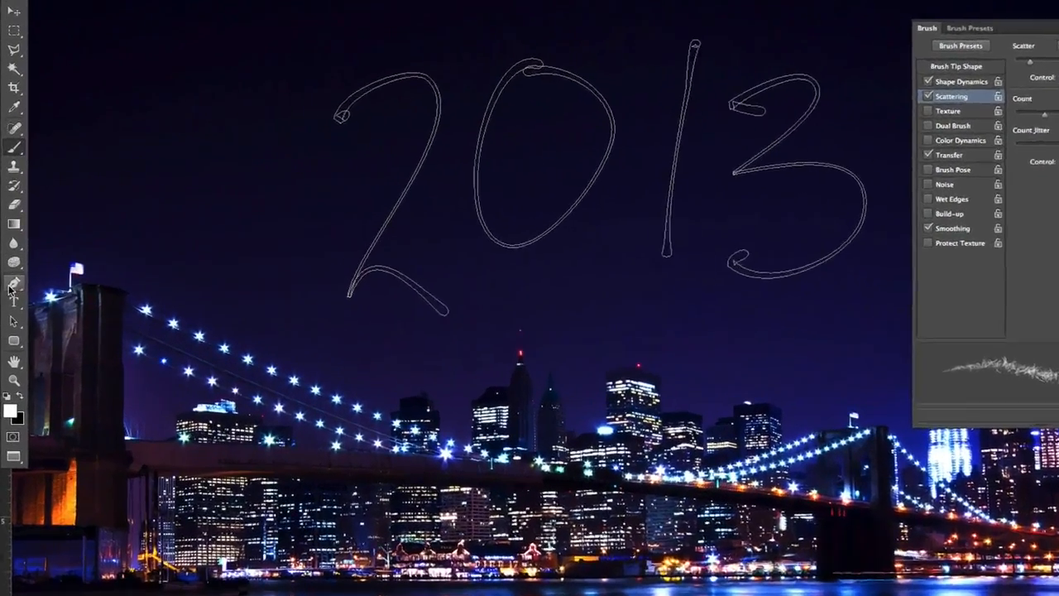
Stroke the 2013 work path with the Brush tool, keeping Simulate Pressure on
{"action": "left_click", "coordinate": [10, 257]}
{"action": "left_click", "coordinate": [69, 301]}
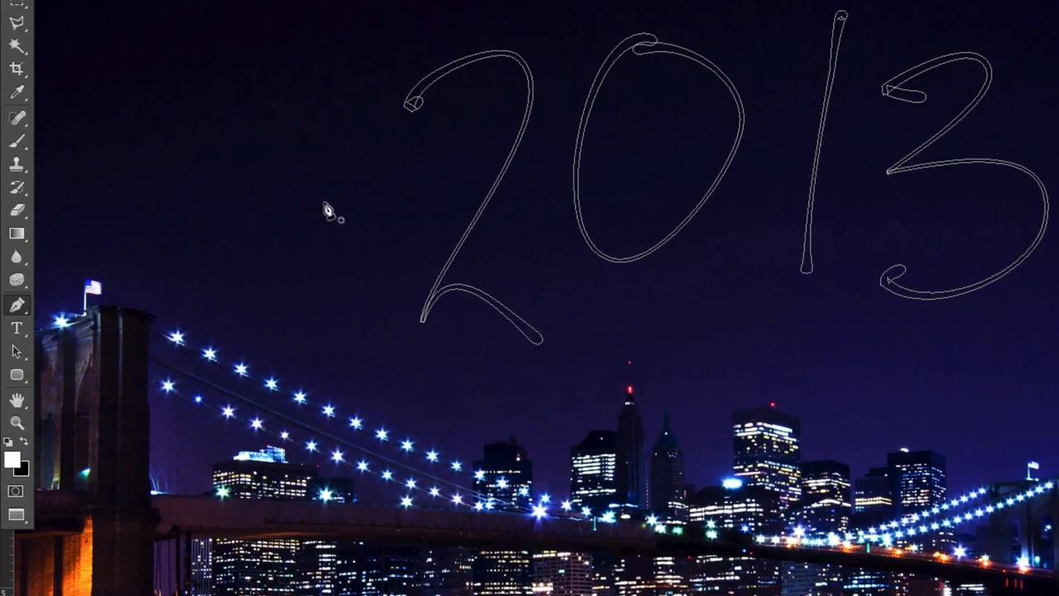
{"action": "right_click", "coordinate": [522, 146]}
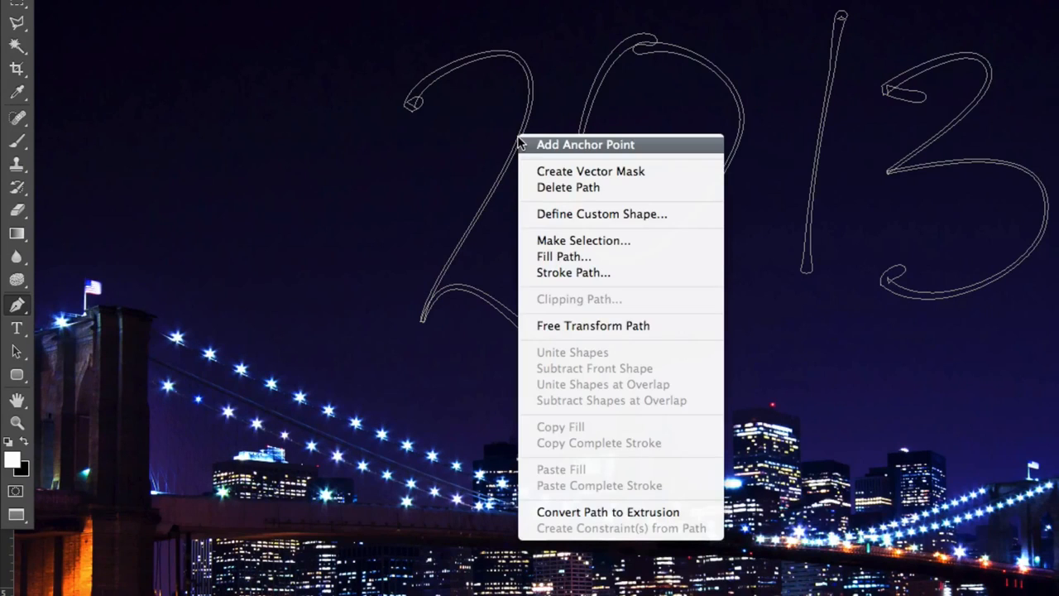
{"action": "left_click", "coordinate": [625, 273]}
{"action": "left_click_drag", "start_coordinate": [693, 201], "coordinate": [817, 170]}
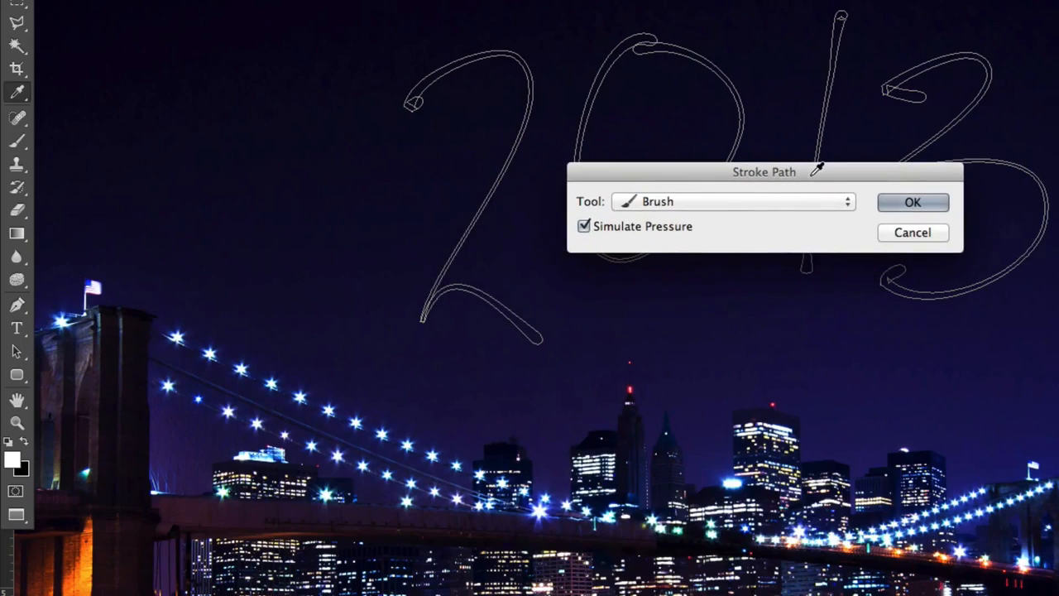
{"action": "left_click", "coordinate": [658, 204]}
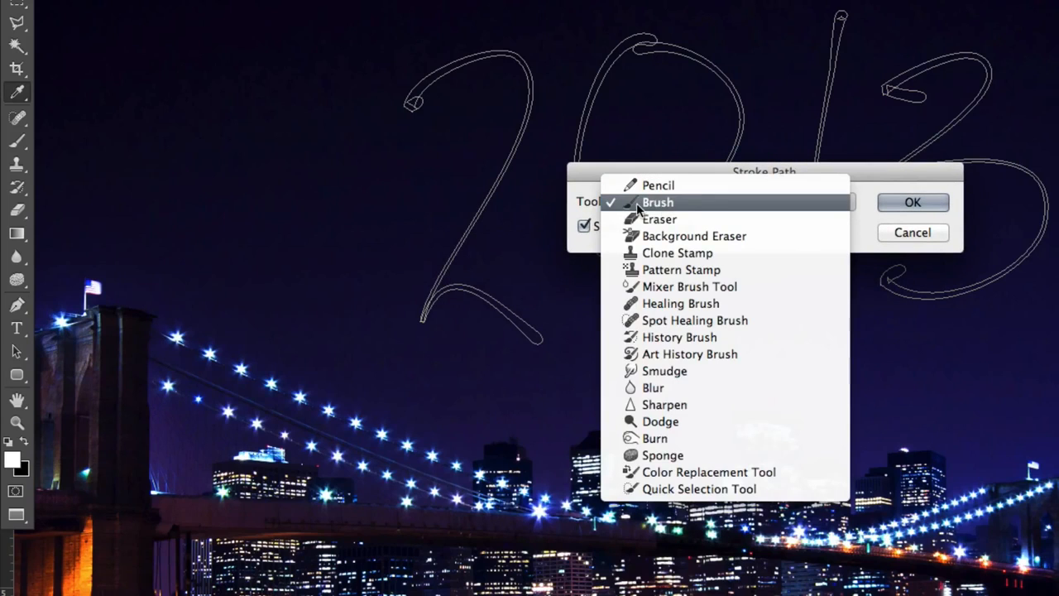
{"action": "left_click", "coordinate": [680, 204]}
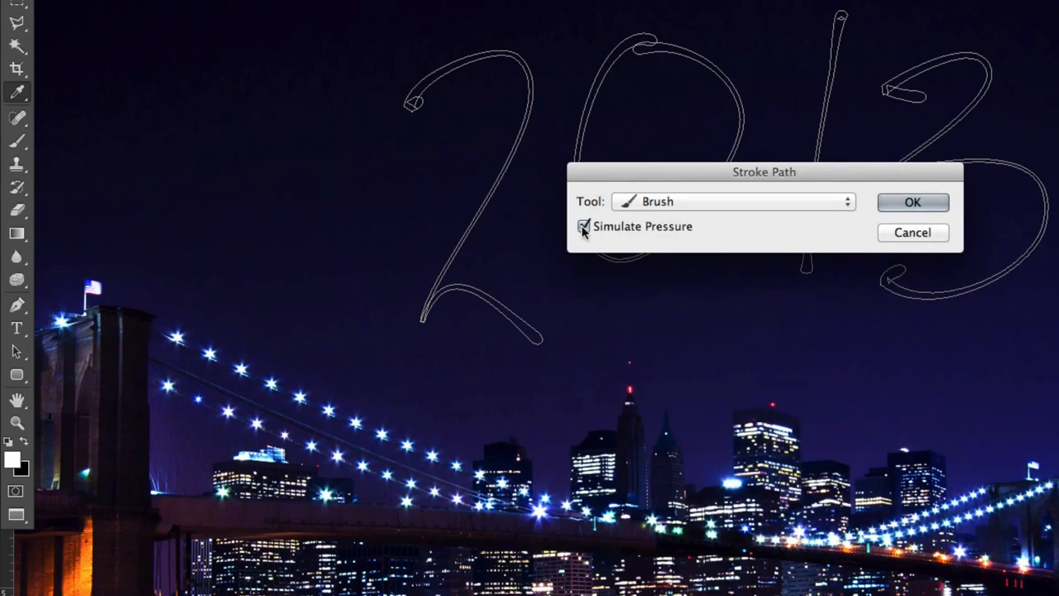
{"action": "left_click", "coordinate": [934, 204]}
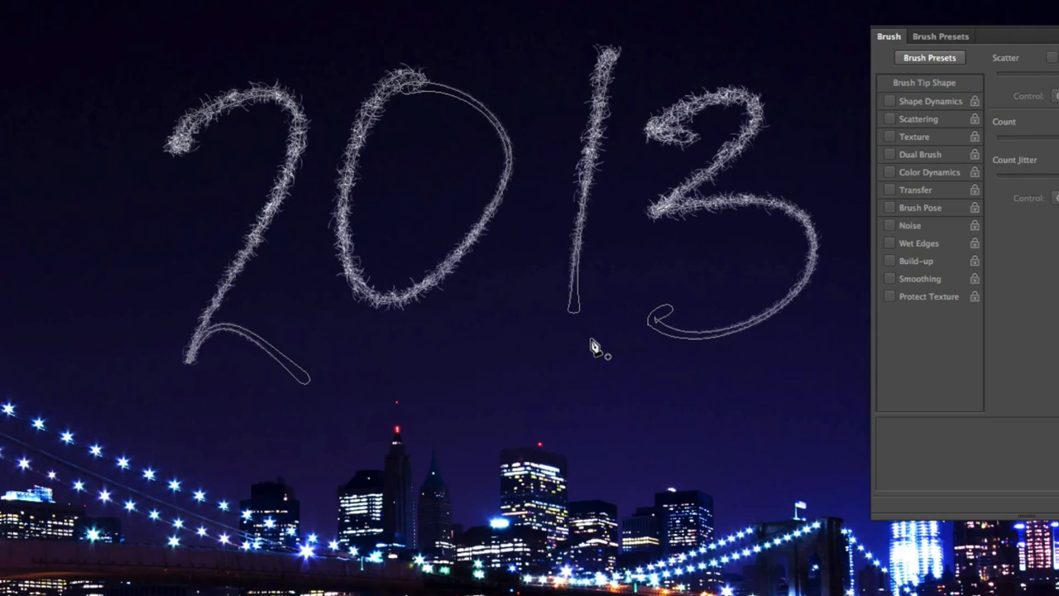
Show the path again and stroke it a second time with the Brush tool
{"action": "key", "text": "Return"}
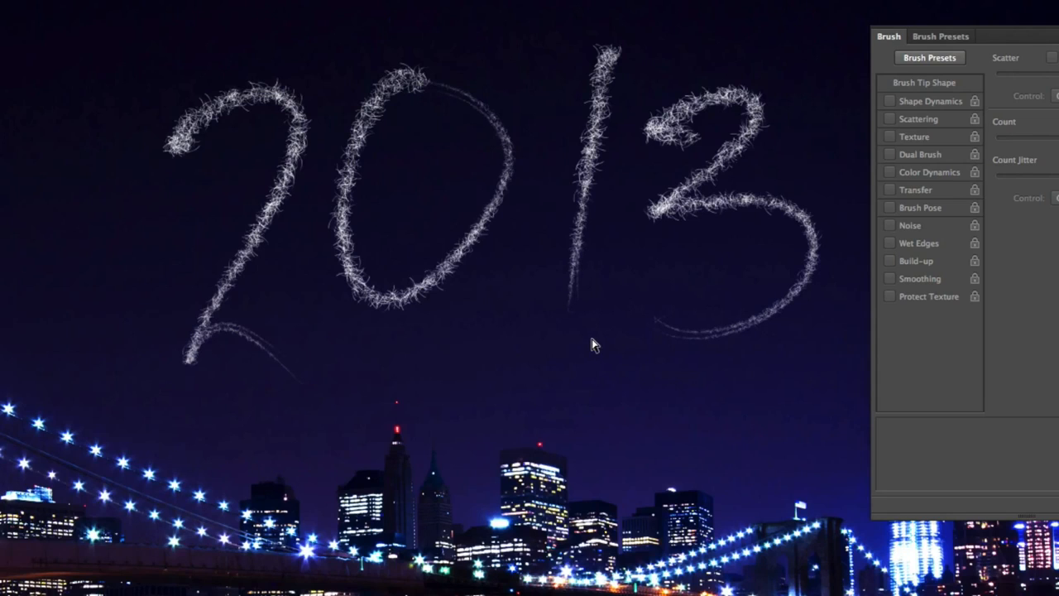
{"action": "key", "text": "super+h"}
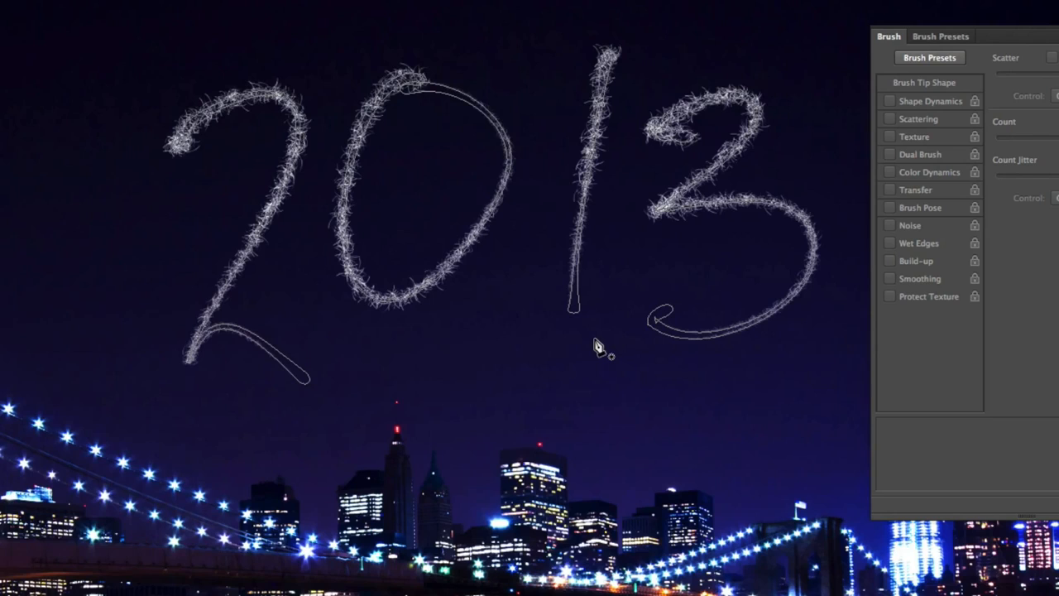
{"action": "key", "text": "b"}
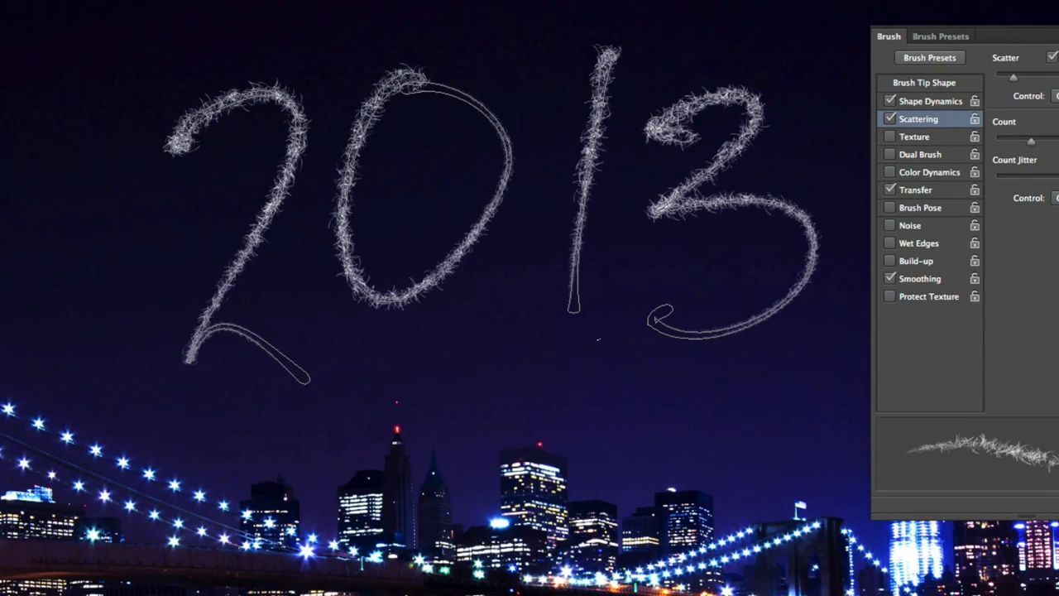
{"action": "key", "text": "Return"}
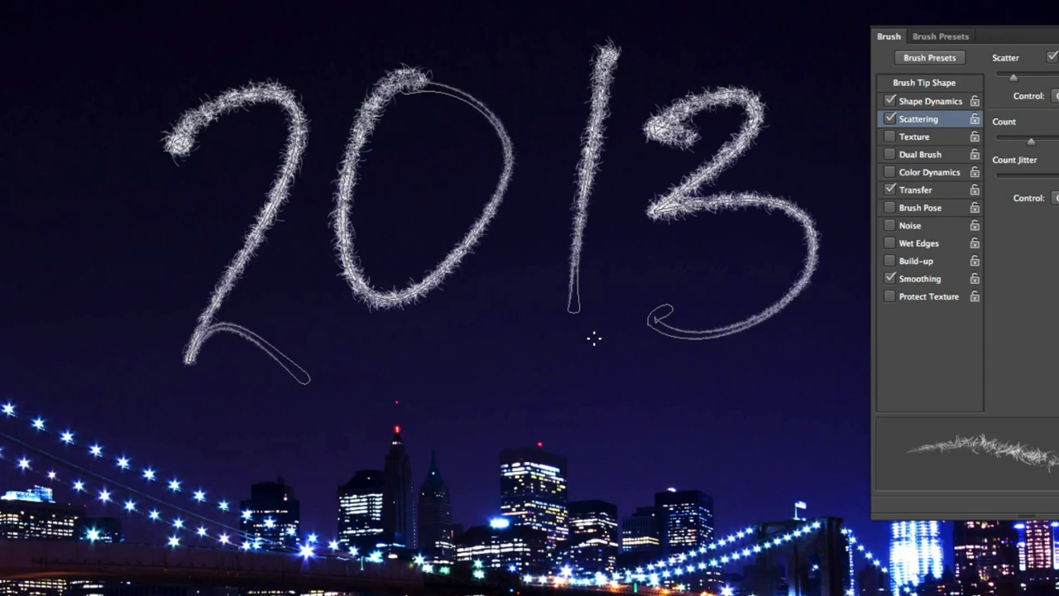
Raise the brush scatter to 307% and stroke the path once more with the Brush tool
{"action": "key", "text": "v"}
{"action": "key", "text": "Return"}
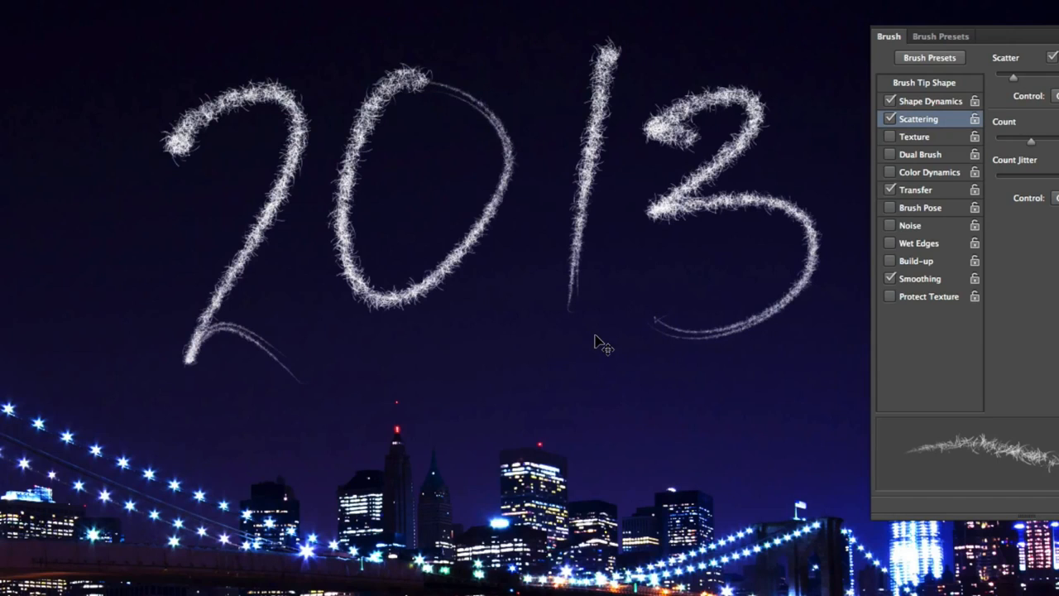
{"action": "key", "text": "Return"}
{"action": "key", "text": "b"}
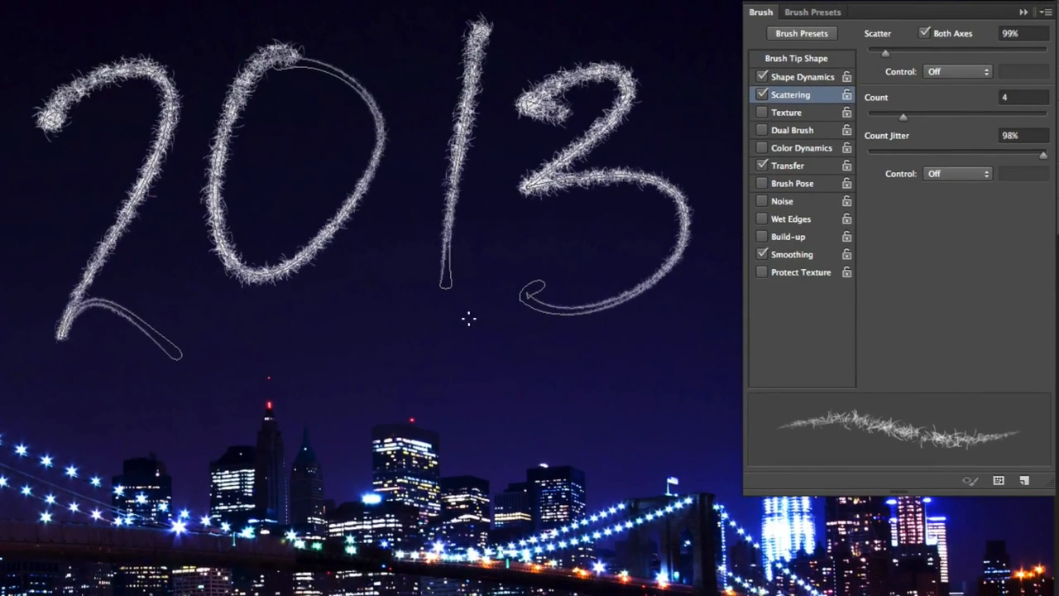
{"action": "left_click_drag", "start_coordinate": [886, 52], "coordinate": [924, 53]}
{"action": "key", "text": "Return"}
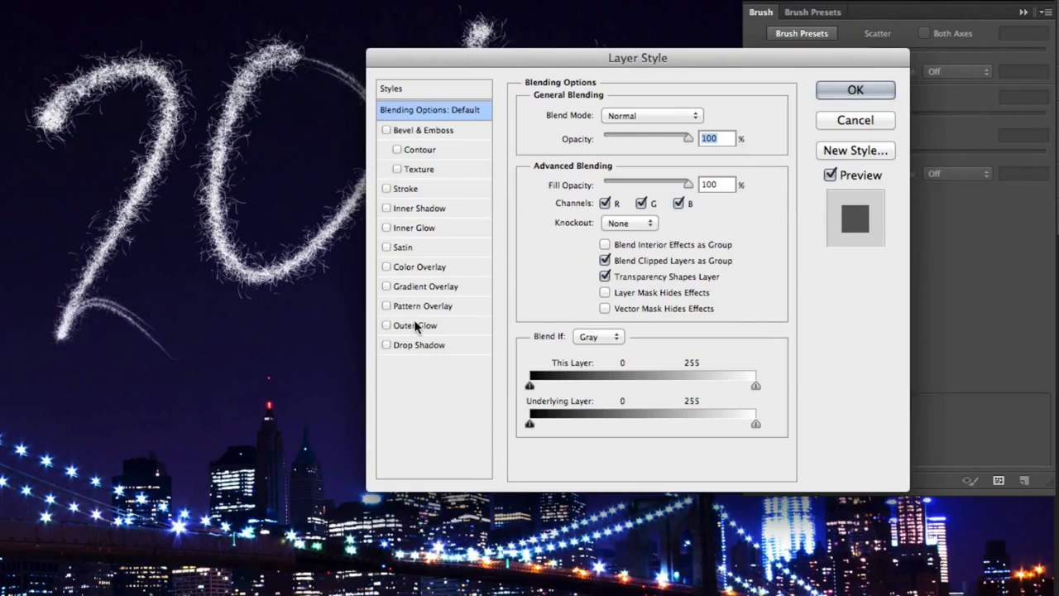
Add an Outer Glow layer style with the Linear Dodge (Add) blend mode
{"action": "left_click", "coordinate": [409, 326]}
{"action": "left_click", "coordinate": [642, 118]}
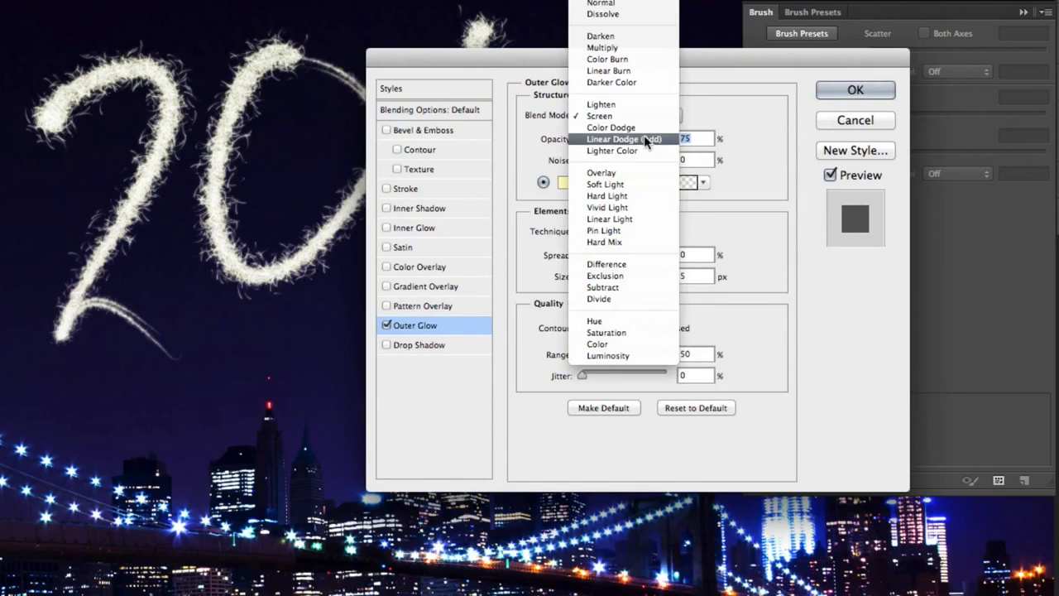
{"action": "left_click", "coordinate": [645, 135]}
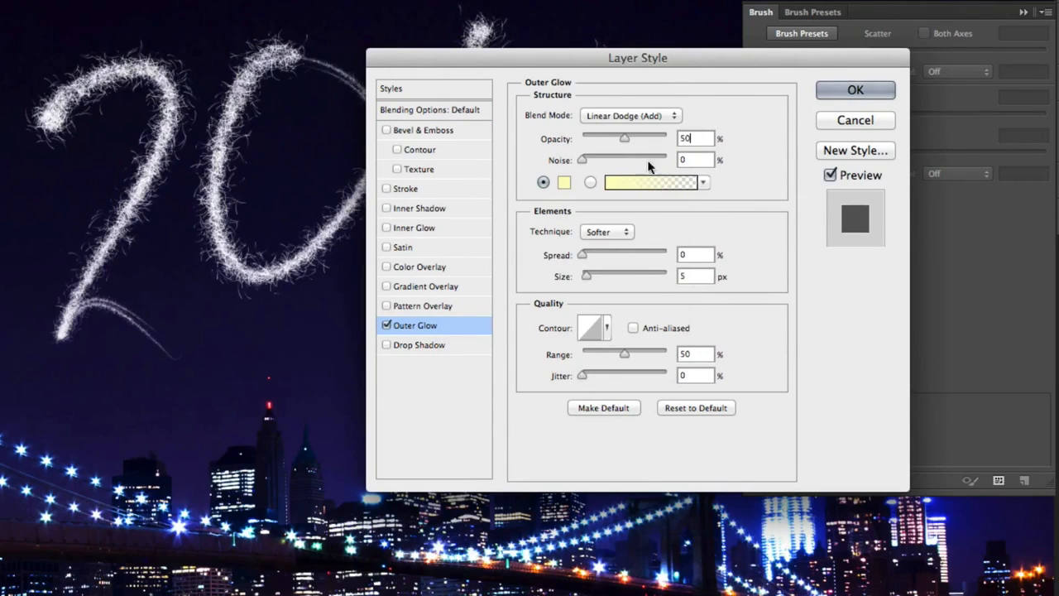
Set the outer glow colour to ff6d6d
{"action": "left_click", "coordinate": [565, 184]}
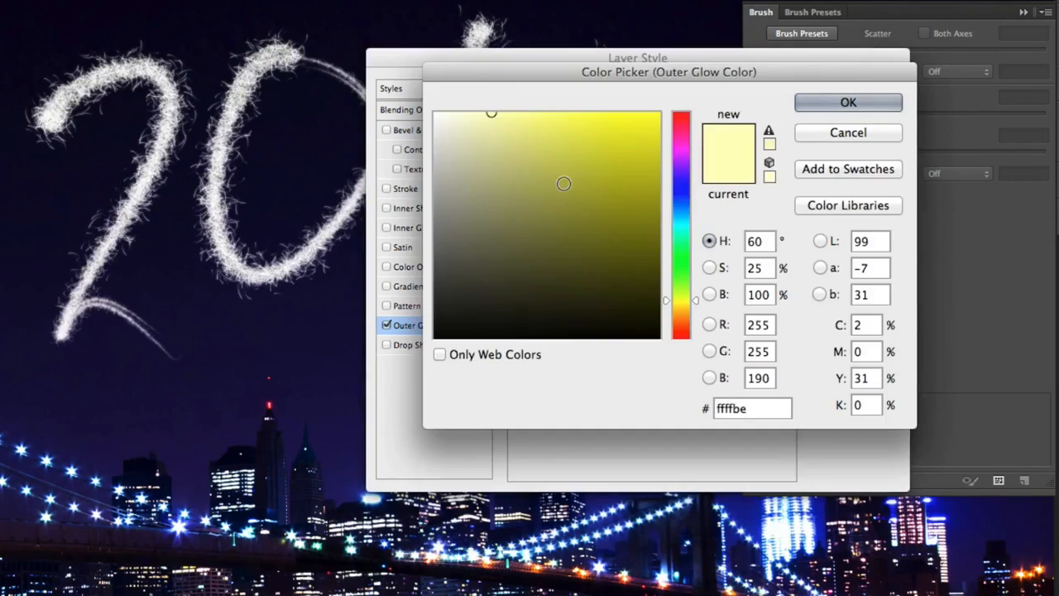
{"action": "double_click", "coordinate": [772, 405]}
{"action": "type", "text": "ff6"}
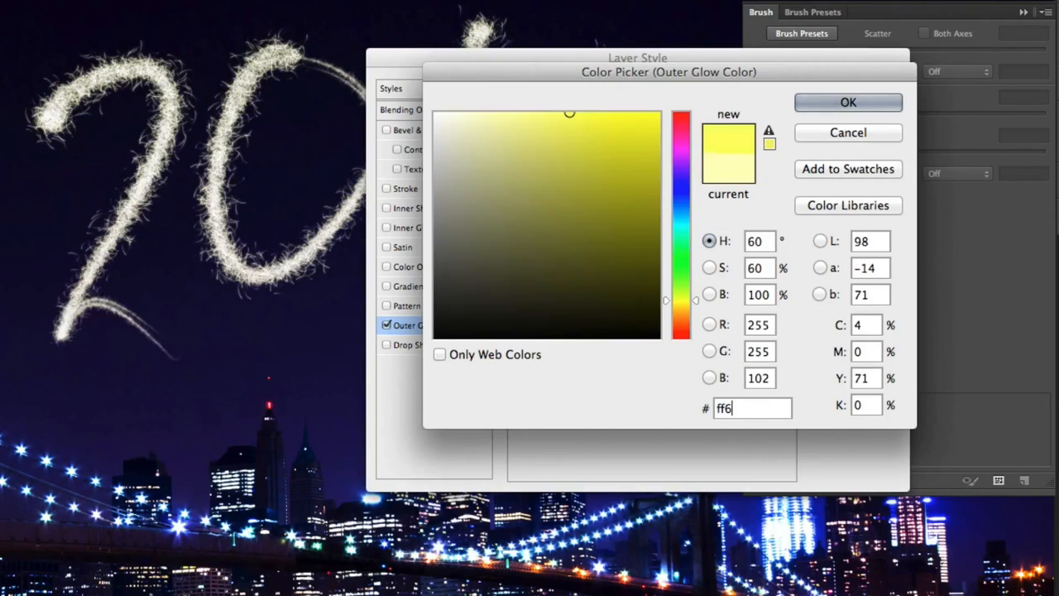
{"action": "type", "text": "d6d"}
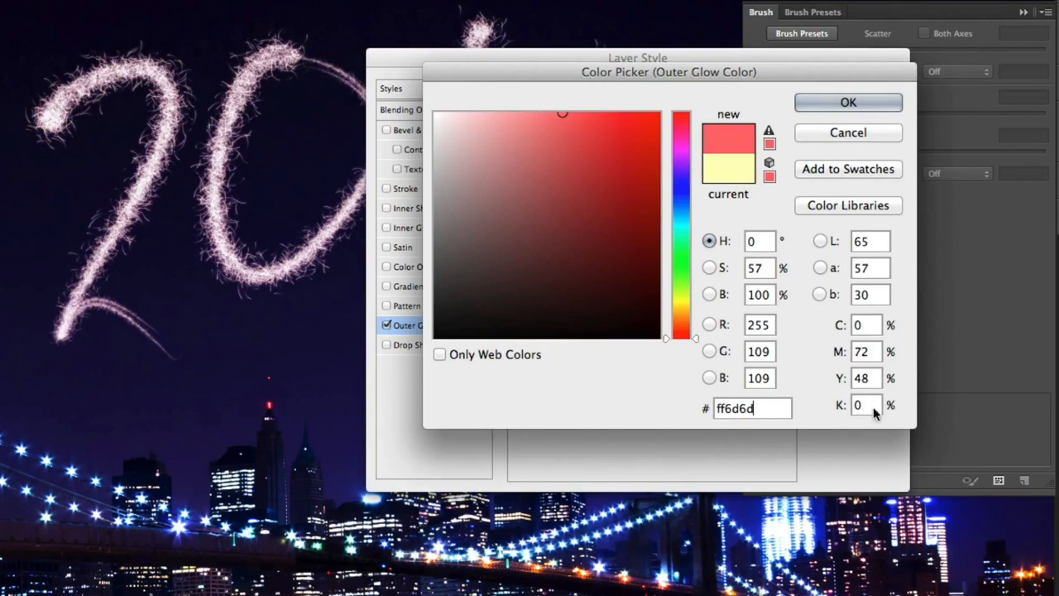
{"action": "left_click", "coordinate": [848, 105]}
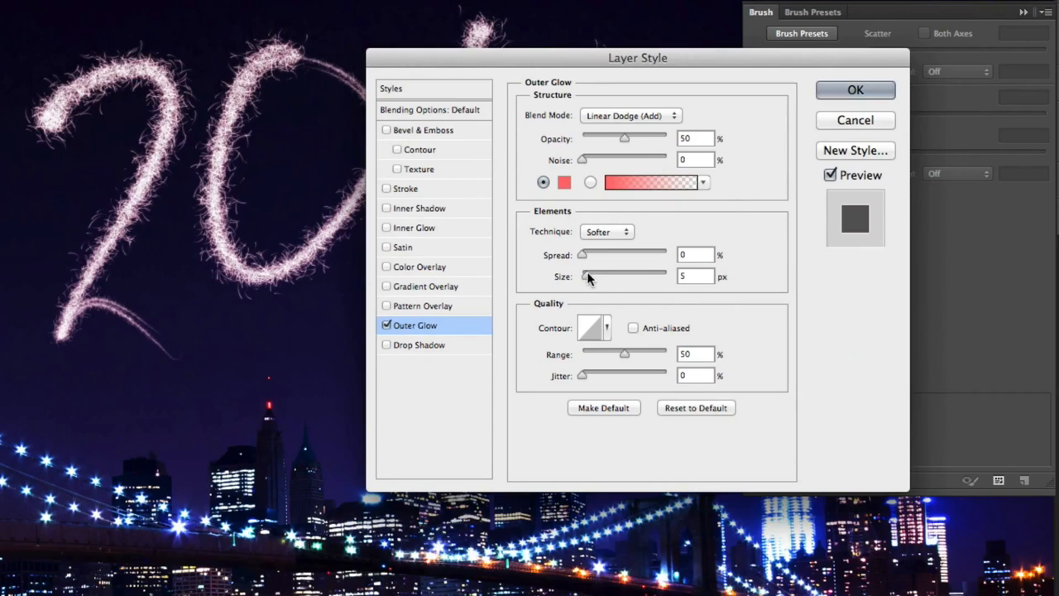
Set the glow size to 250 px and range to 30%, then apply the layer style
{"action": "left_click_drag", "start_coordinate": [589, 276], "coordinate": [669, 279]}
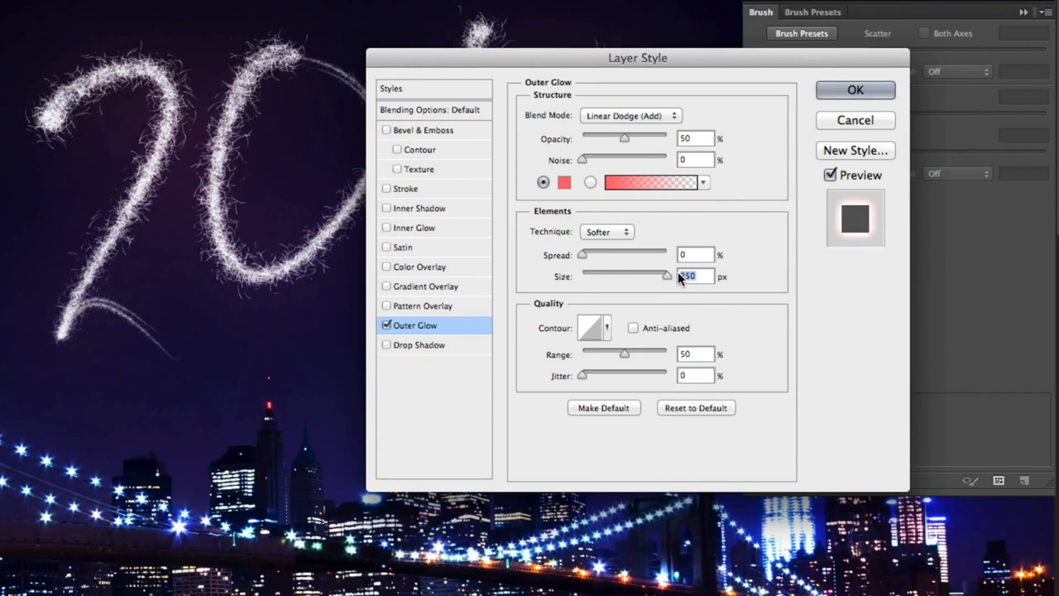
{"action": "left_click_drag", "start_coordinate": [622, 350], "coordinate": [605, 348]}
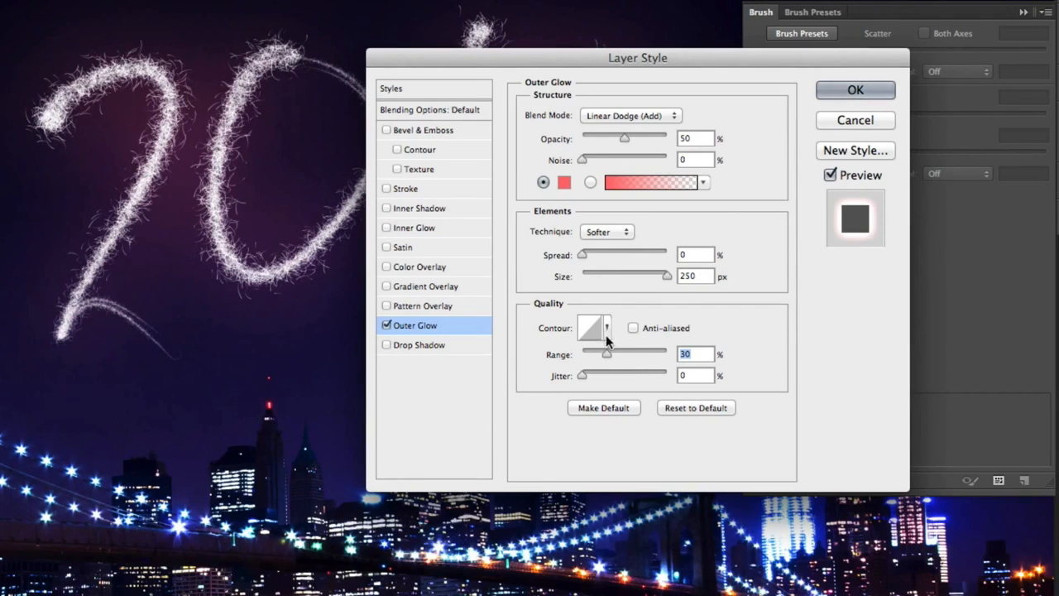
{"action": "left_click", "coordinate": [853, 93]}
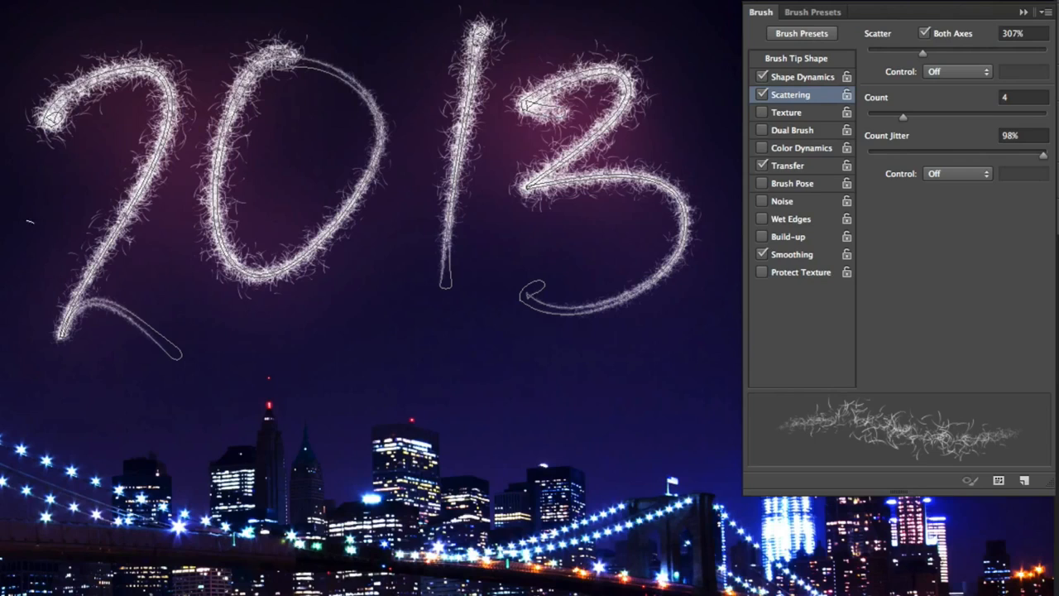
Switch the brush tip to the Star 70 pixels brush
{"action": "right_click", "coordinate": [367, 267]}
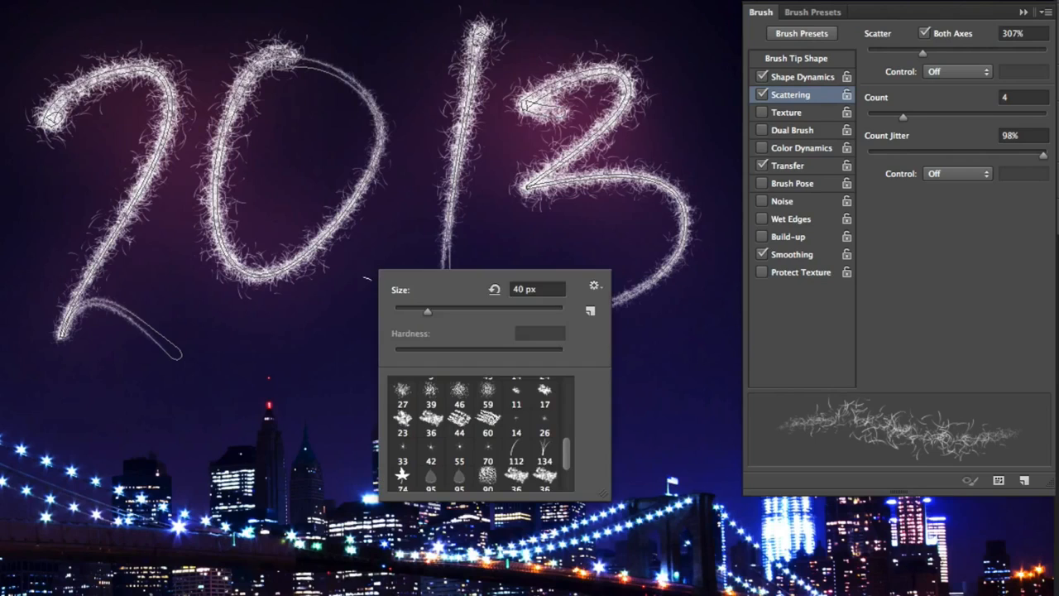
{"action": "left_click", "coordinate": [487, 448]}
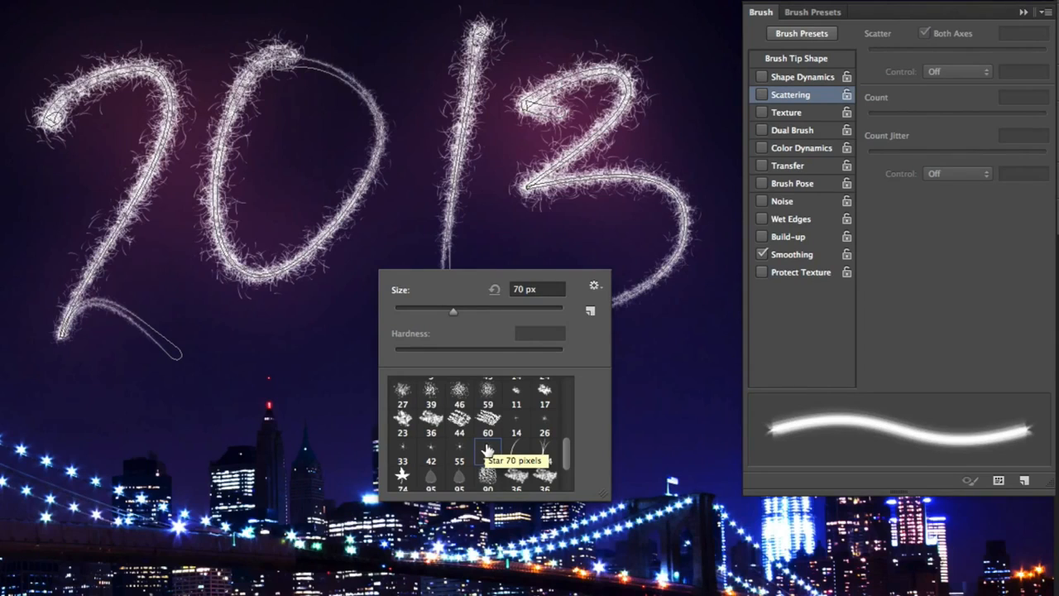
{"action": "key", "text": "Return"}
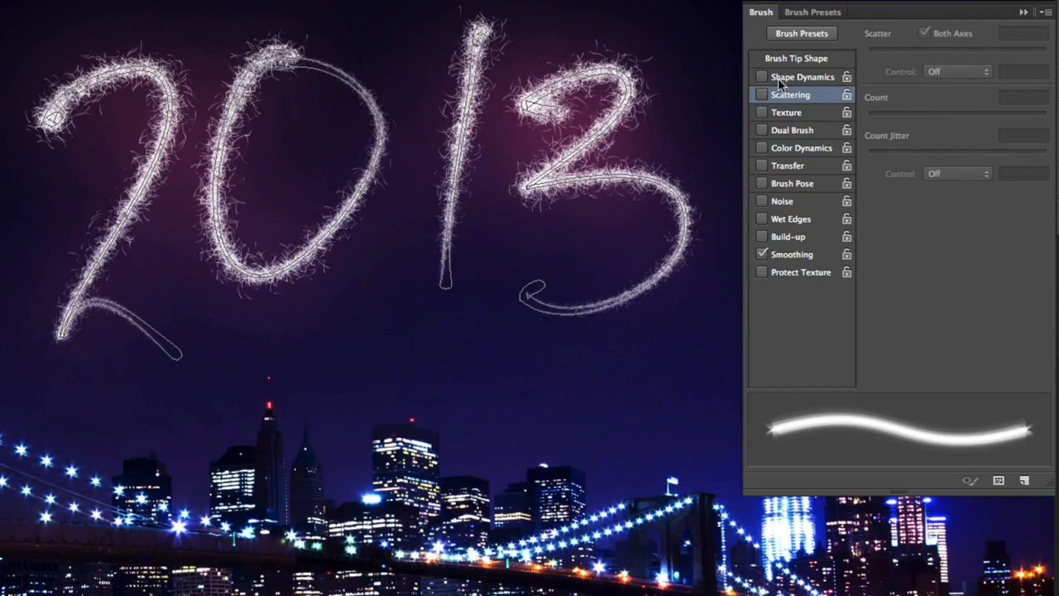
Set the star brush tip spacing to 50%
{"action": "left_click", "coordinate": [807, 60]}
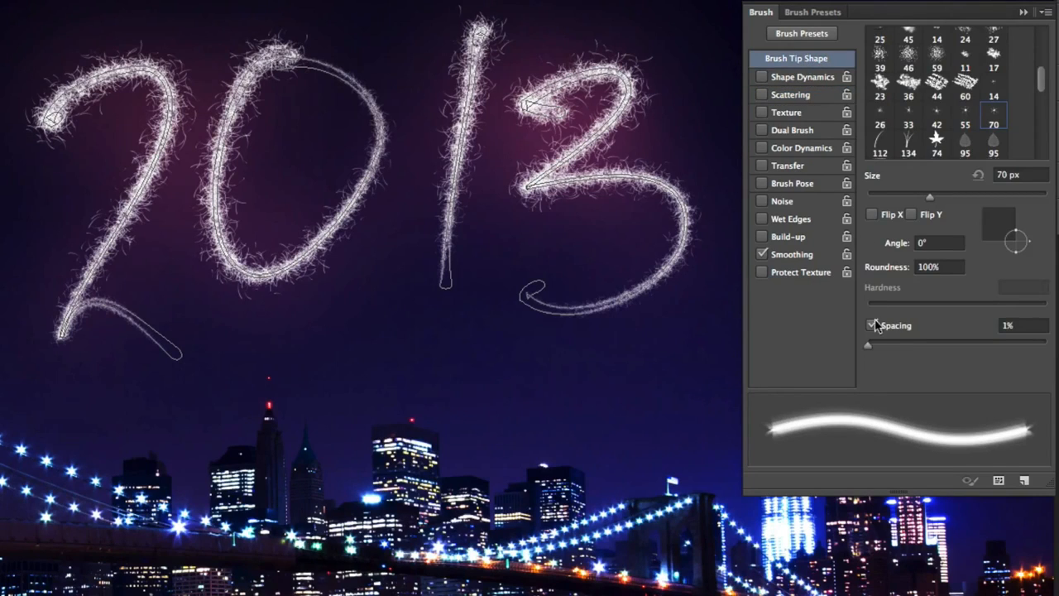
{"action": "left_click_drag", "start_coordinate": [866, 346], "coordinate": [911, 339]}
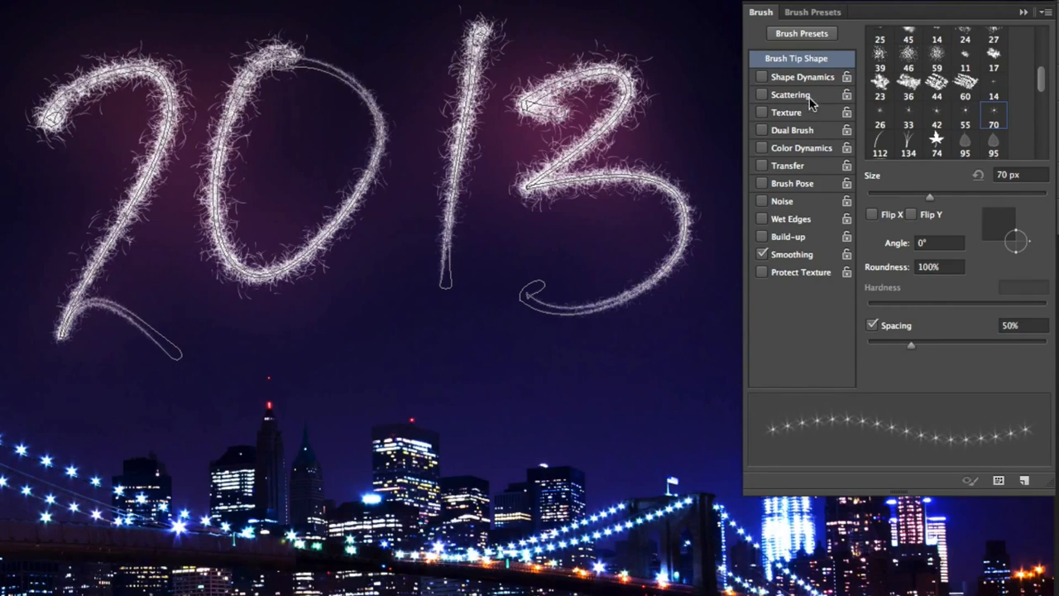
Enable Shape Dynamics for the star brush with size jitter controlled by Pen Pressure
{"action": "left_click", "coordinate": [804, 77]}
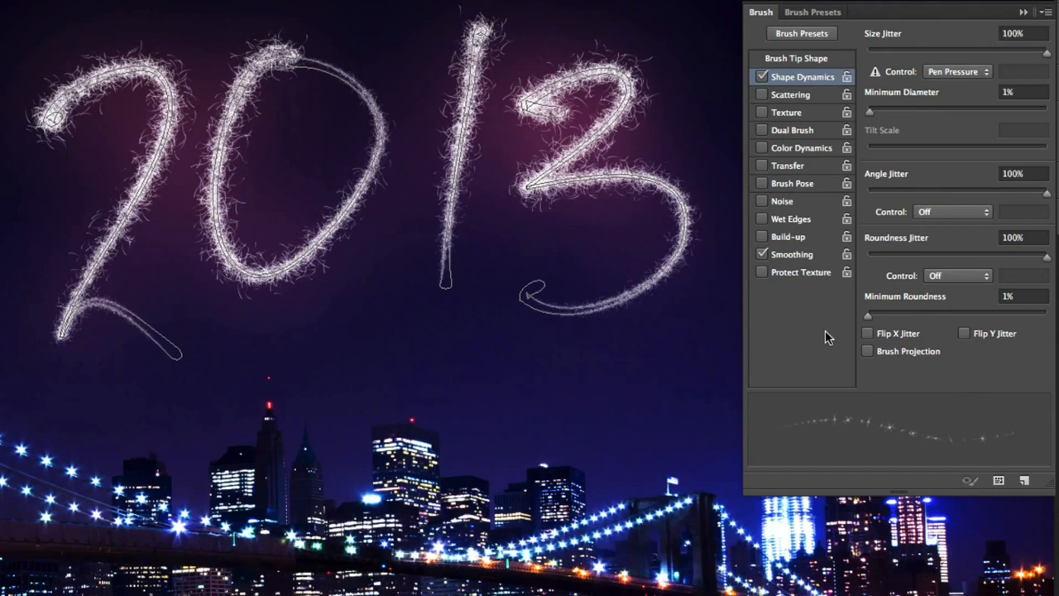
{"action": "left_click", "coordinate": [955, 73]}
{"action": "left_click", "coordinate": [949, 72]}
Enable Scattering for the star brush and set the scatter to 100%
{"action": "left_click", "coordinate": [809, 100]}
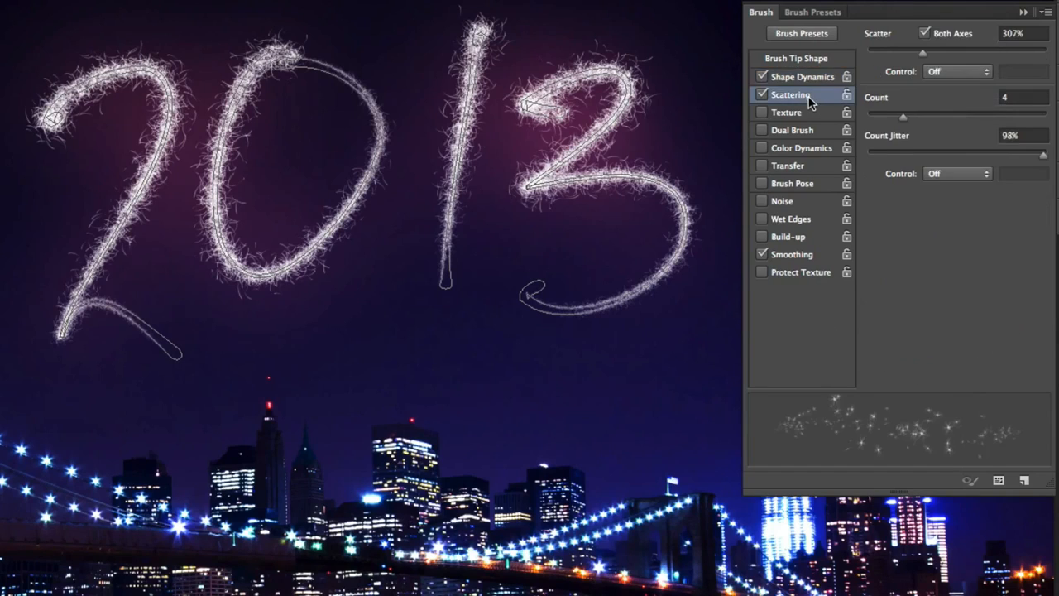
{"action": "double_click", "coordinate": [1006, 33]}
{"action": "type", "text": "100"}
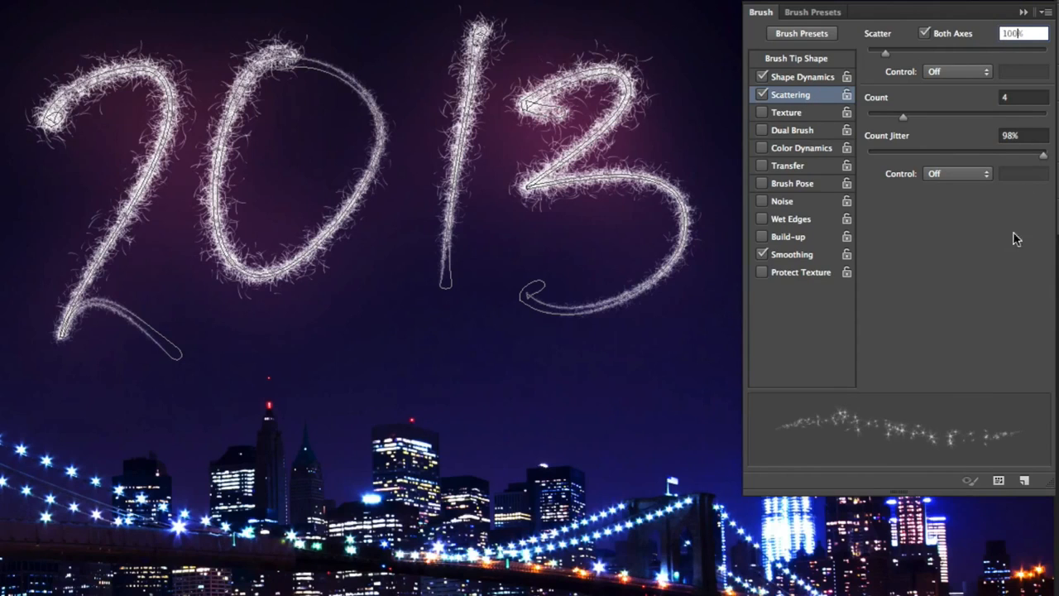
Set the star brush's scatter count to 4 and raise the scatter to about 460%
{"action": "double_click", "coordinate": [1021, 98]}
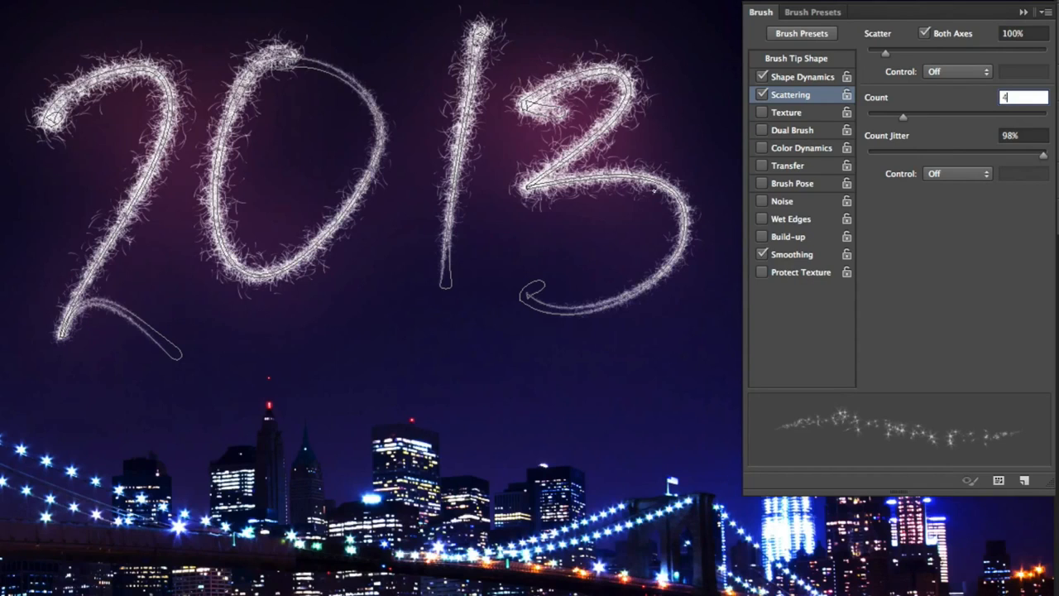
{"action": "key", "text": "Return"}
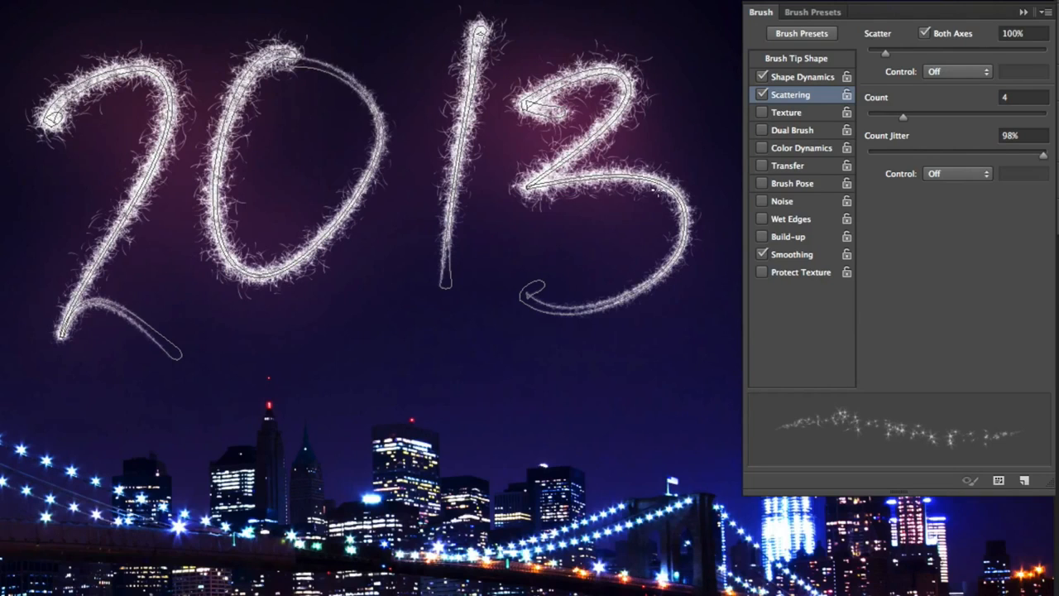
{"action": "left_click_drag", "start_coordinate": [885, 52], "coordinate": [949, 47]}
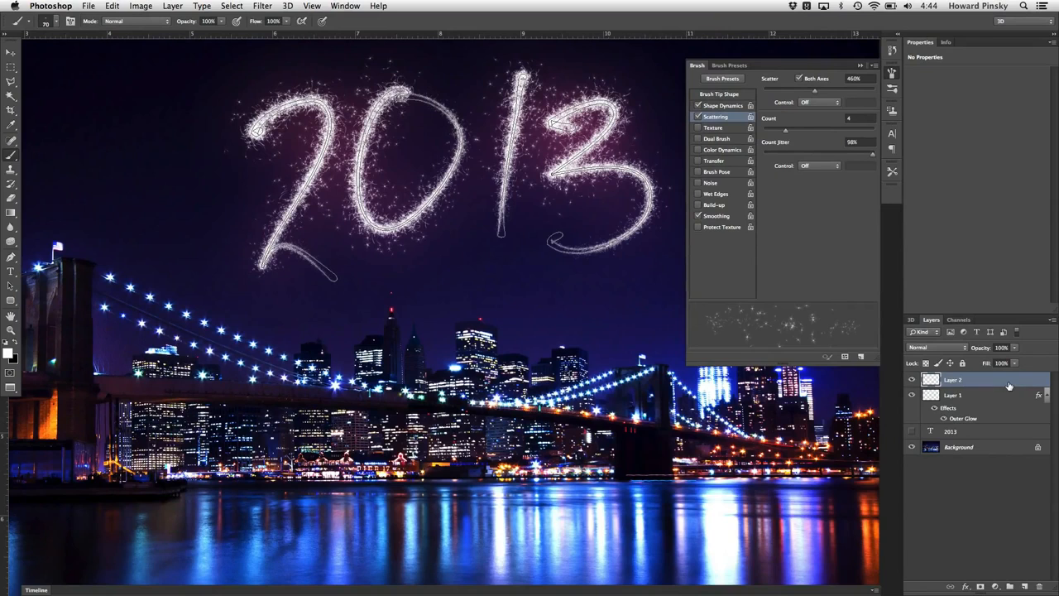
Add an Outer Glow layer style to Layer 2 with the Linear Dodge (Add) blend mode
{"action": "double_click", "coordinate": [1009, 386]}
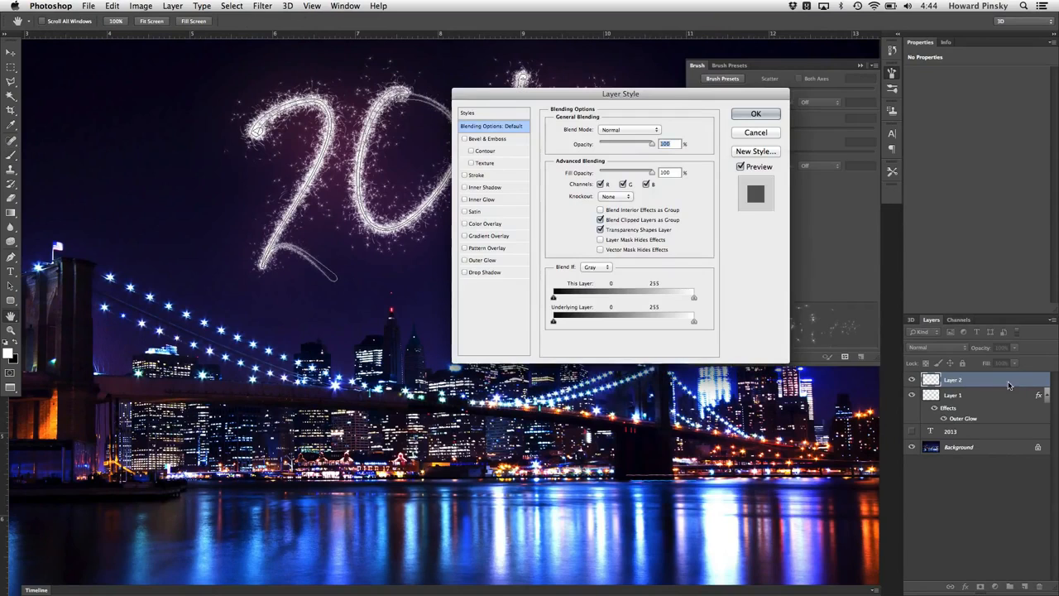
{"action": "left_click", "coordinate": [488, 261]}
{"action": "left_click", "coordinate": [629, 130]}
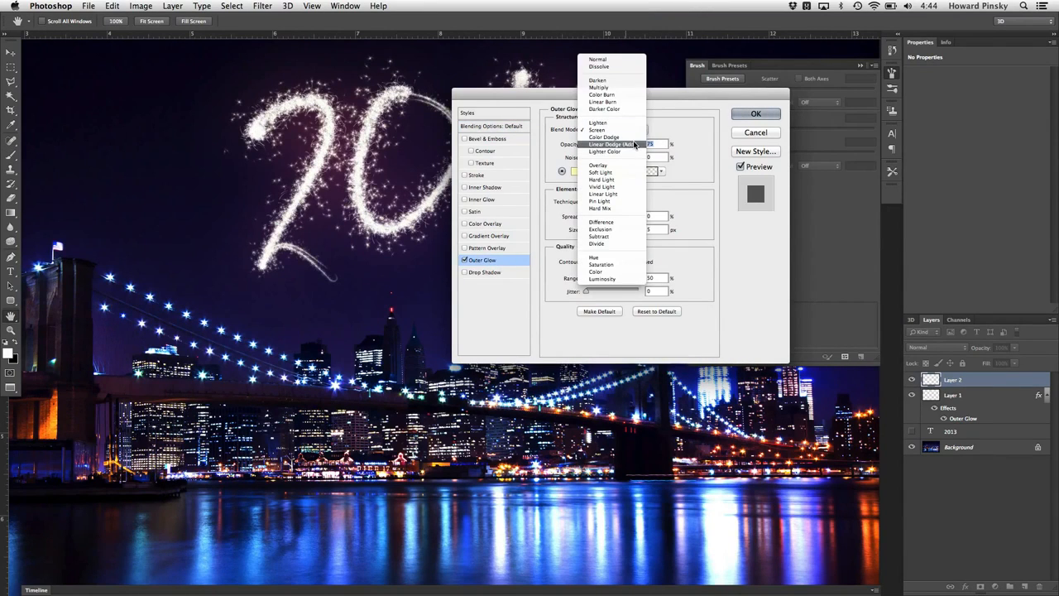
{"action": "left_click", "coordinate": [635, 145]}
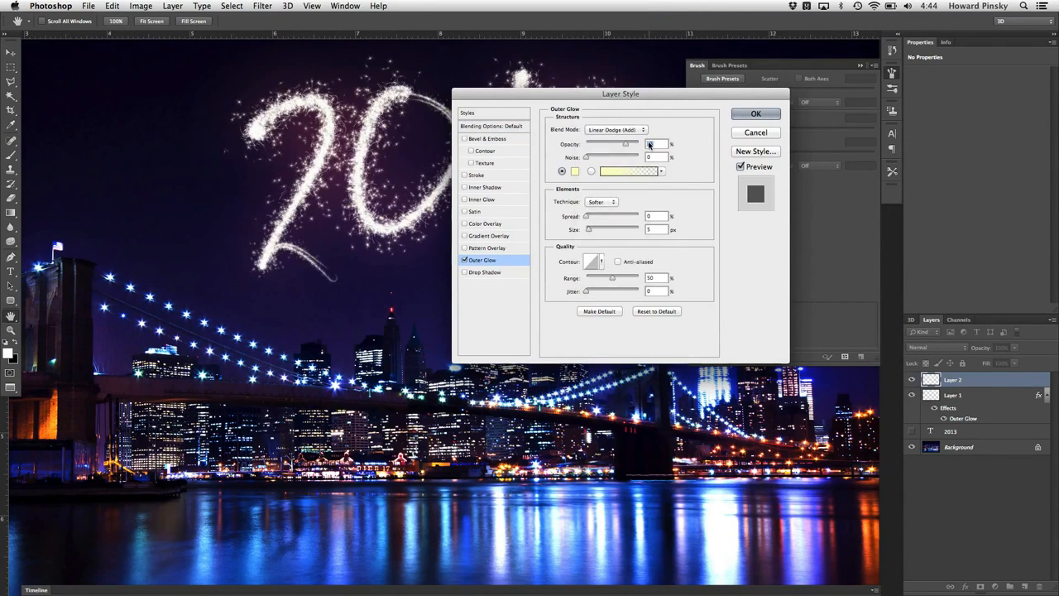
Set the outer glow color to ff6c00 and its size to 20 px
{"action": "left_click", "coordinate": [574, 170]}
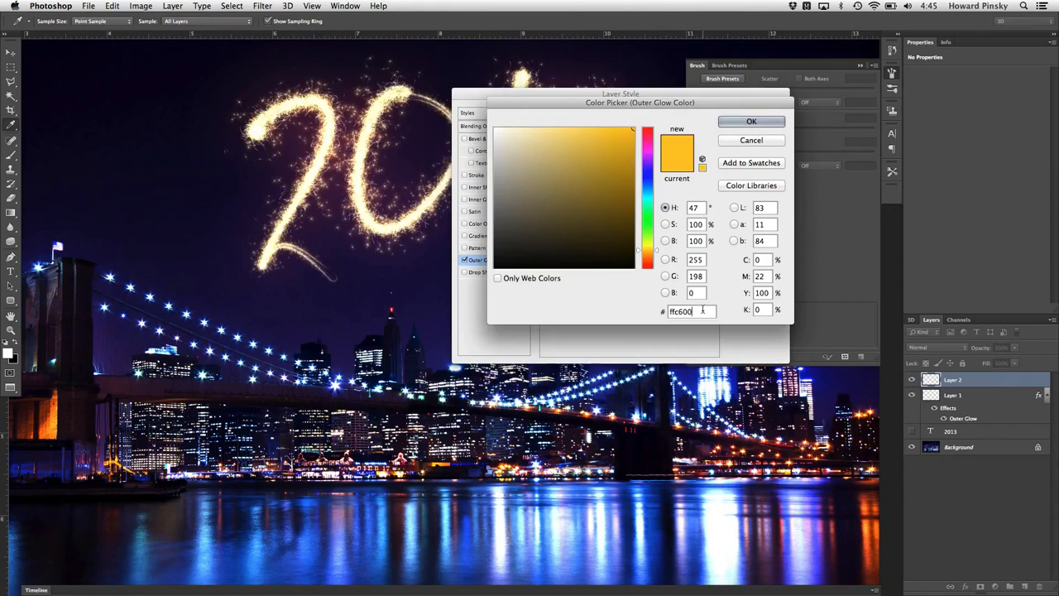
{"action": "double_click", "coordinate": [703, 310]}
{"action": "type", "text": "f"}
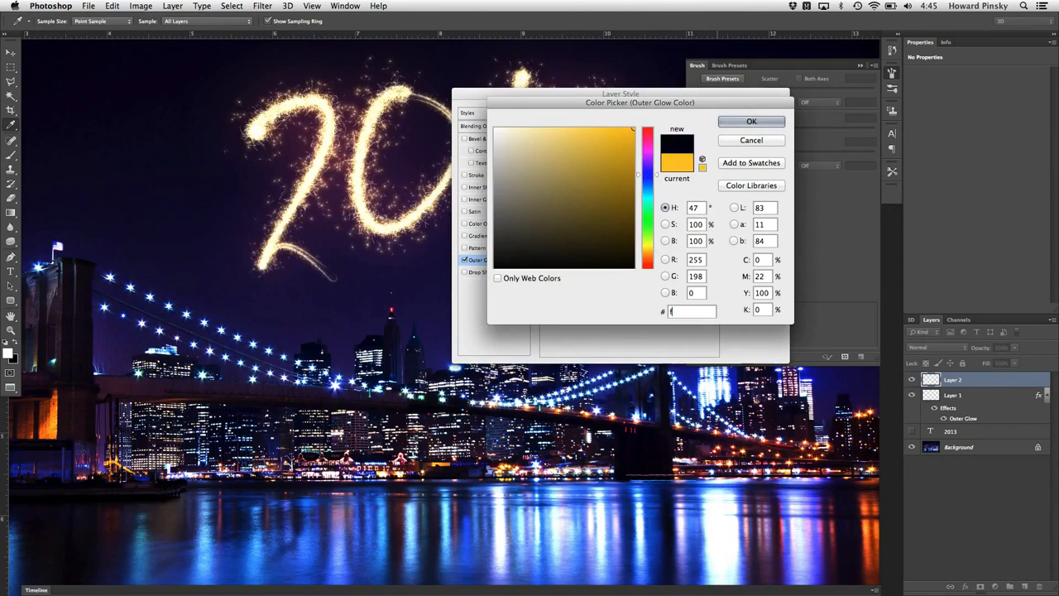
{"action": "type", "text": "ff"}
{"action": "key", "text": "BackSpace"}
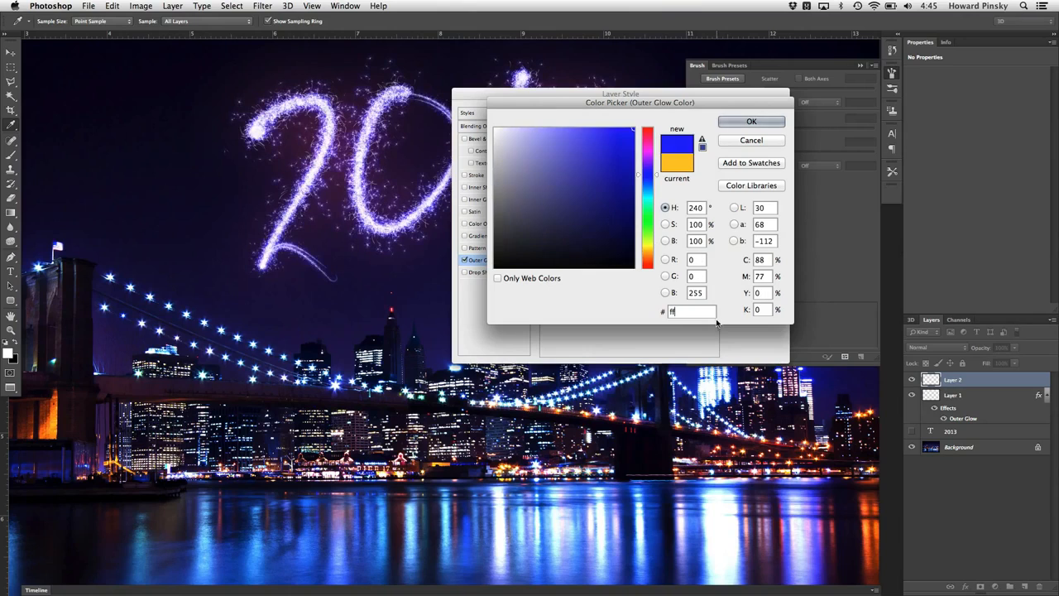
{"action": "type", "text": "6c00"}
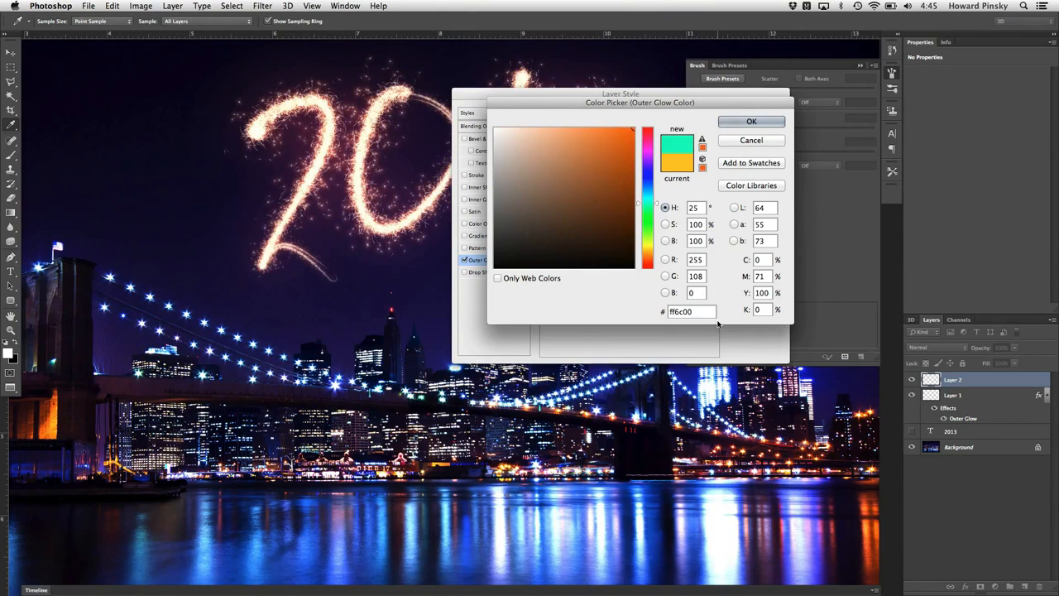
{"action": "key", "text": "Return"}
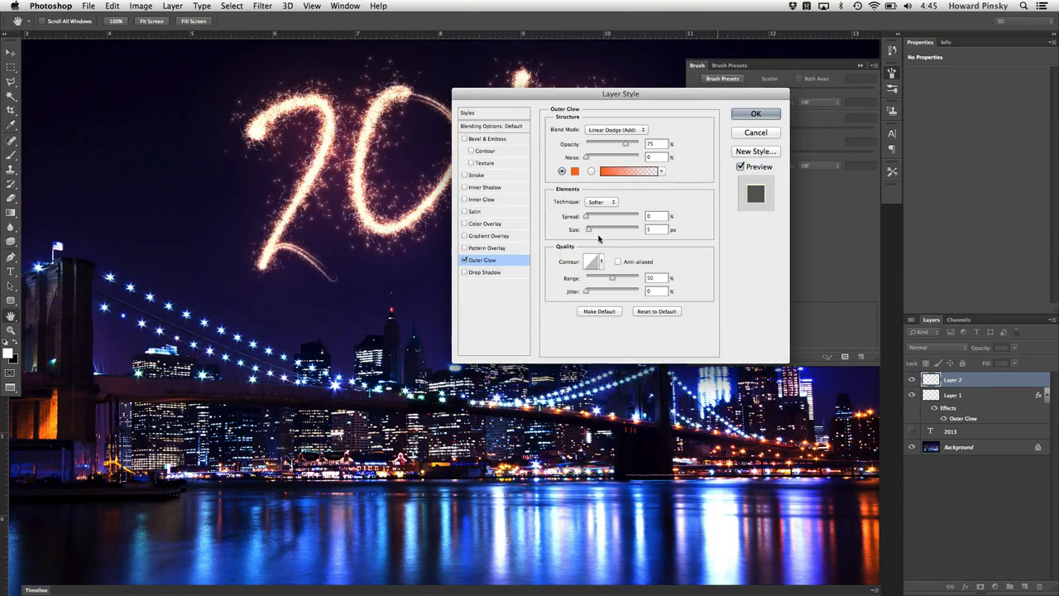
{"action": "double_click", "coordinate": [652, 229]}
{"action": "type", "text": "20"}
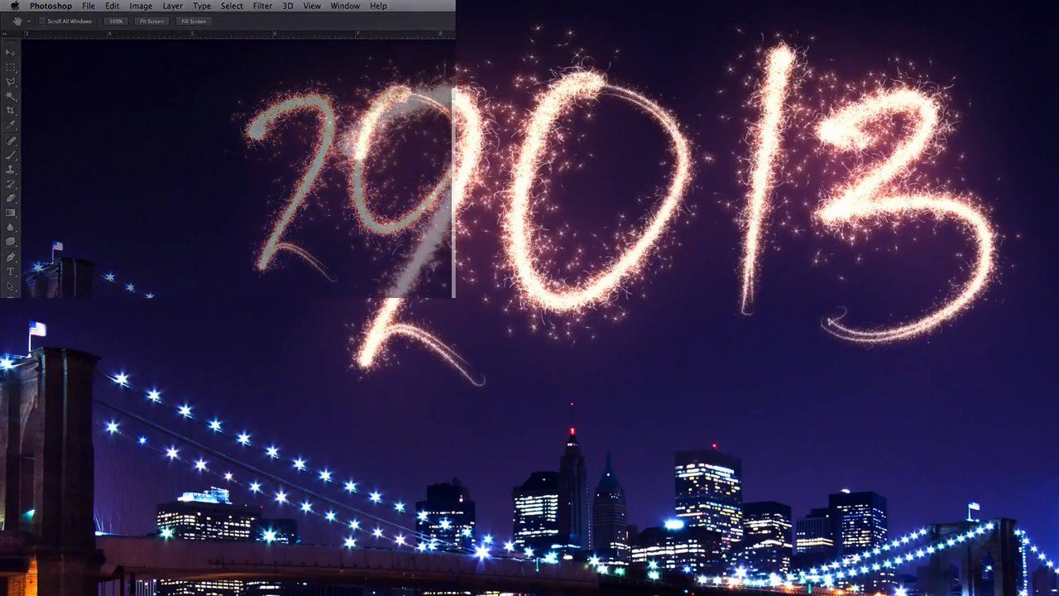